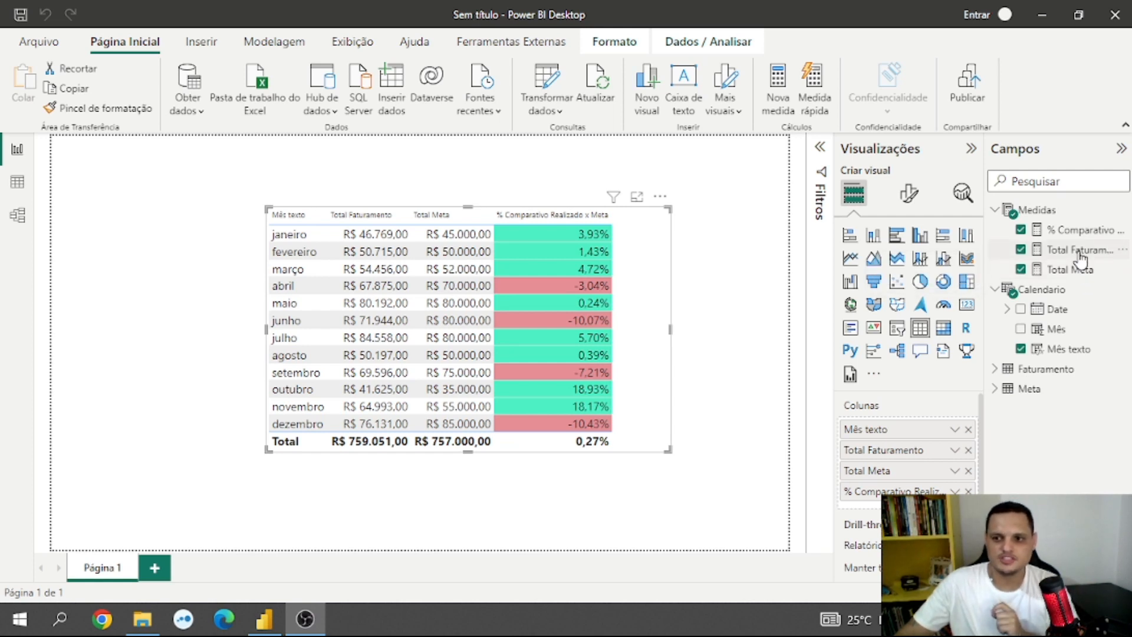
Review the formulas of the Total Faturamento, Total Meta and % Comparativo Realizado x Meta measures
click(1079, 251)
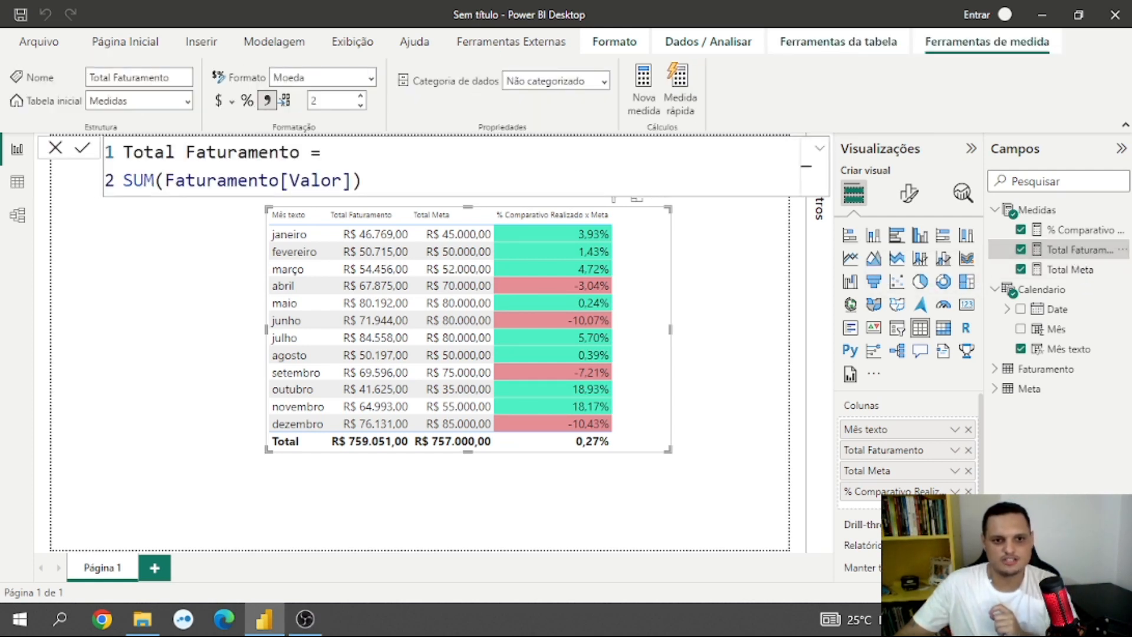
click(1068, 272)
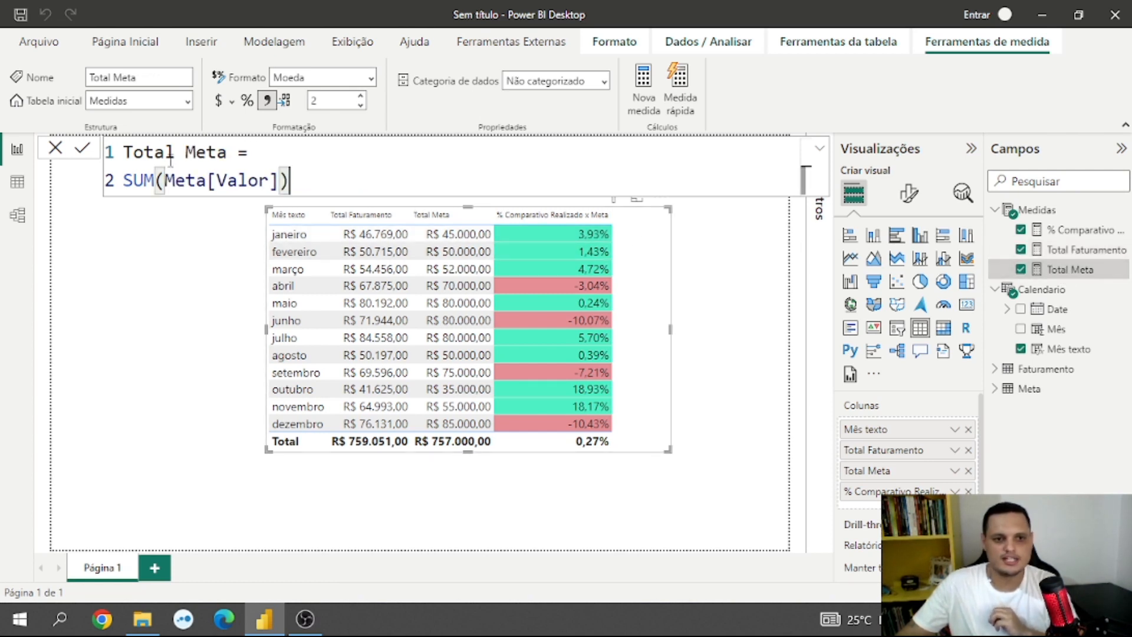
click(1082, 236)
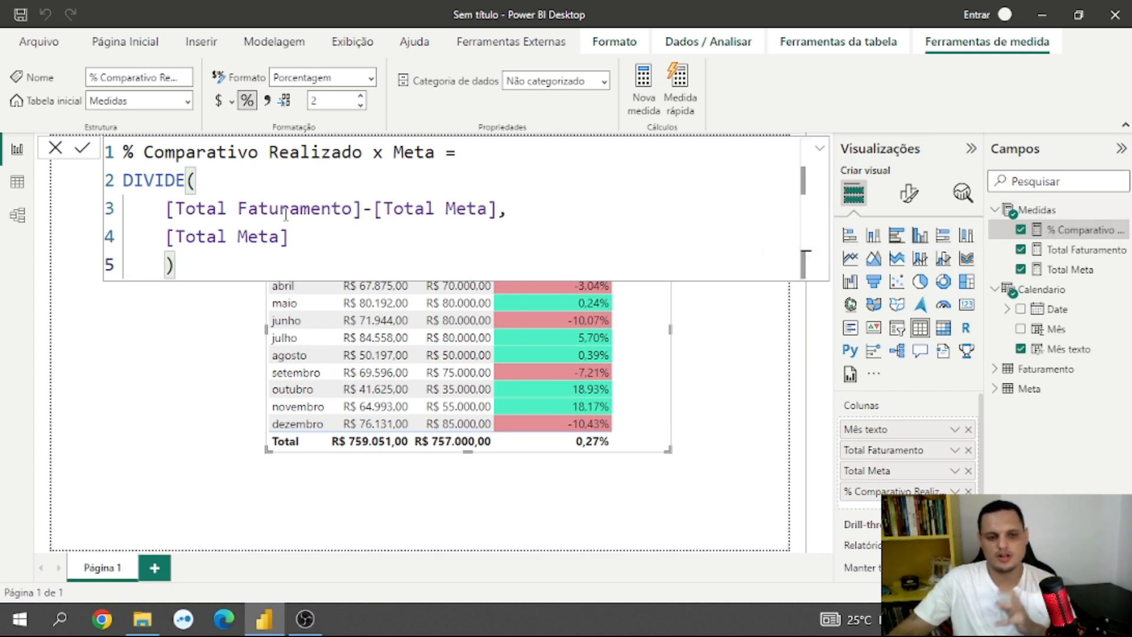
click(648, 357)
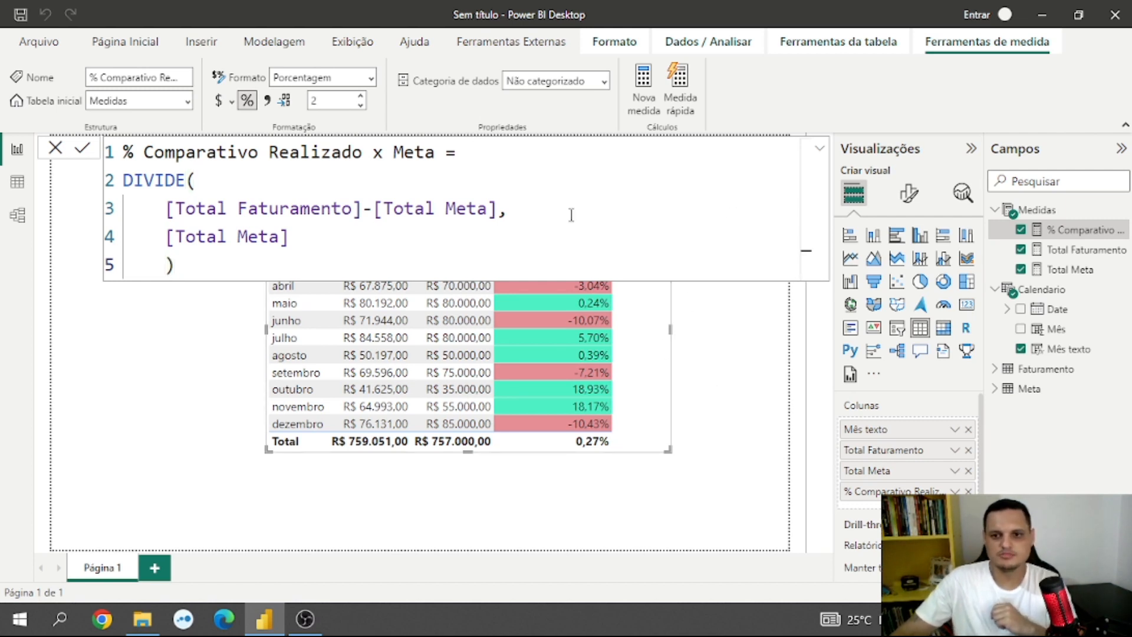
click(54, 148)
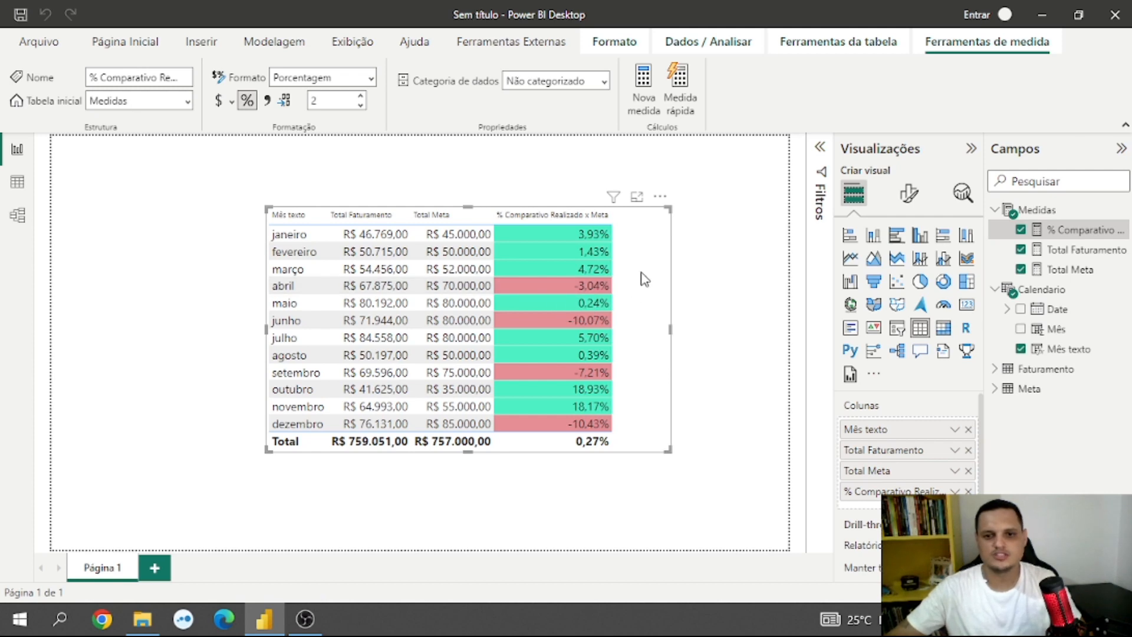
Narrow the monthly table visual and remove its Total Faturamento and Total Meta columns
mouse_move(656, 247)
mouse_down()
mouse_move(672, 258)
mouse_move(648, 231)
mouse_up()
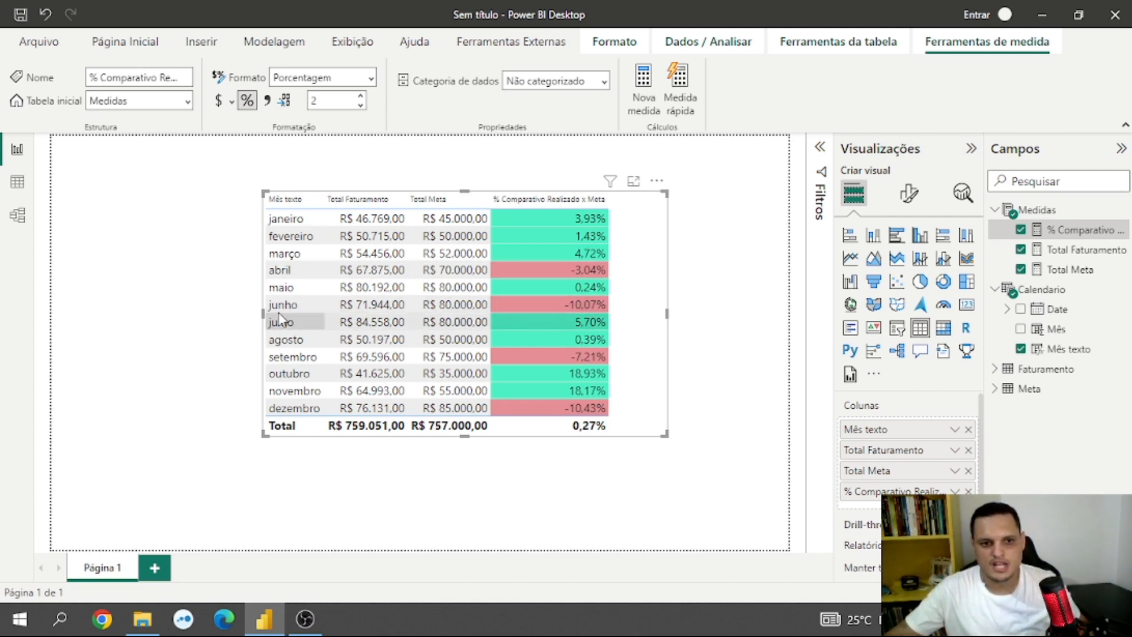
drag(270, 321, 429, 328)
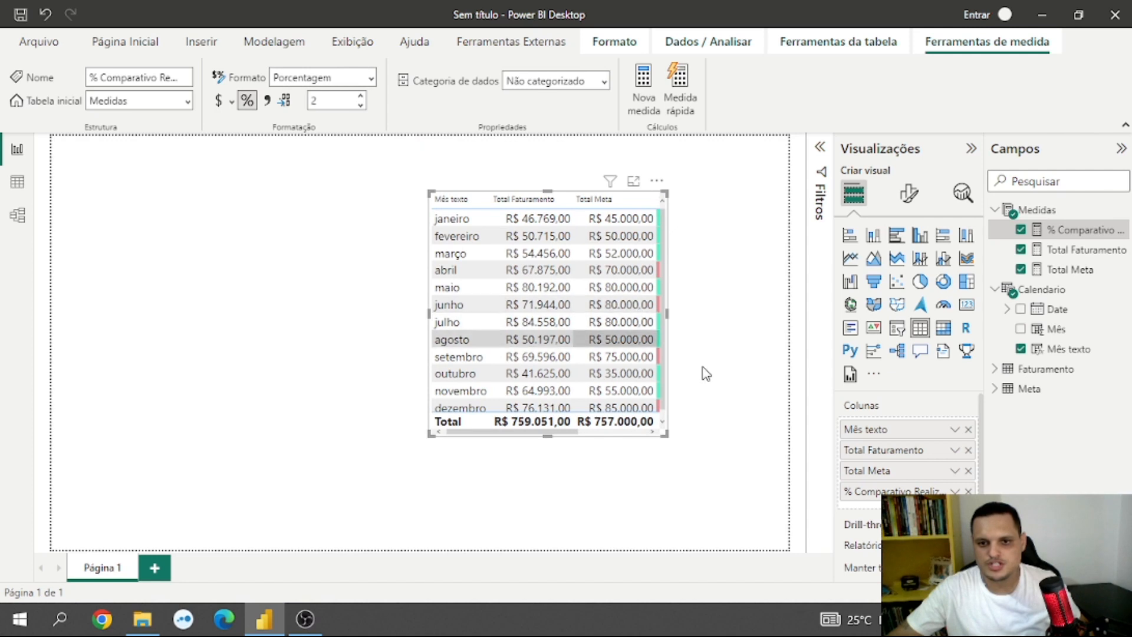
click(969, 451)
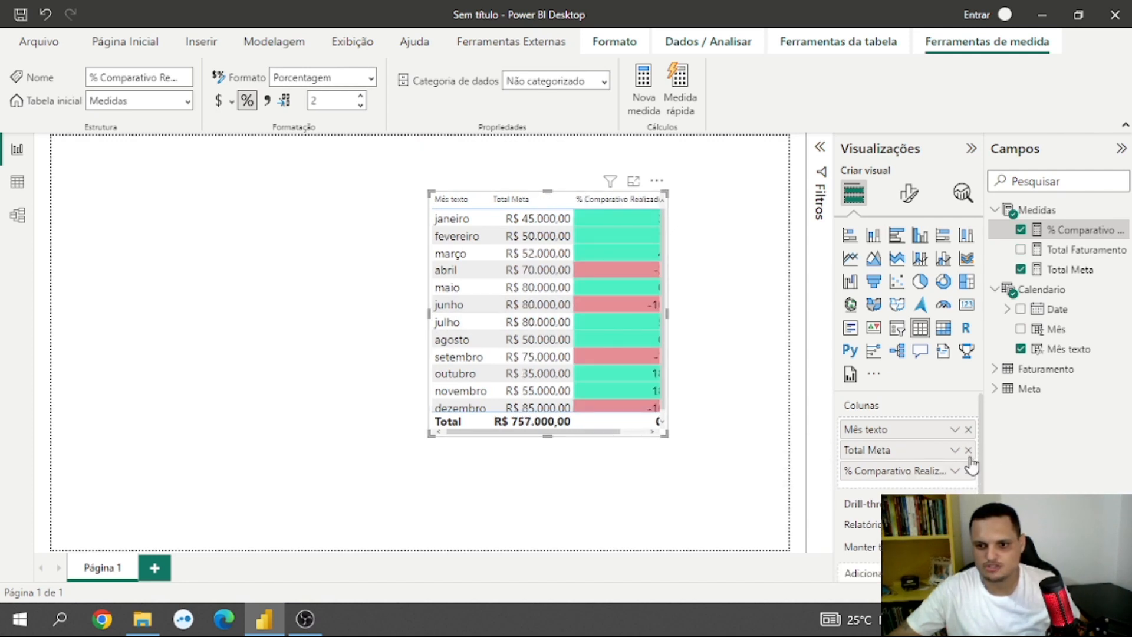
click(968, 450)
Move the table to the lower-right area of the report page and narrow it to fit its two columns
drag(648, 270, 772, 379)
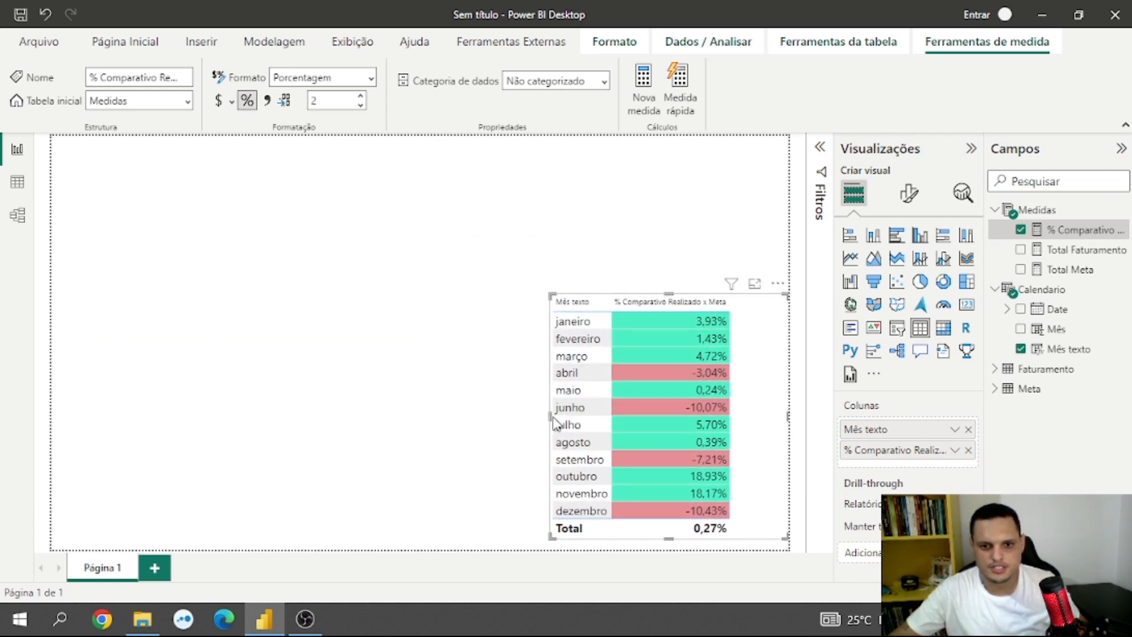
drag(551, 416, 588, 424)
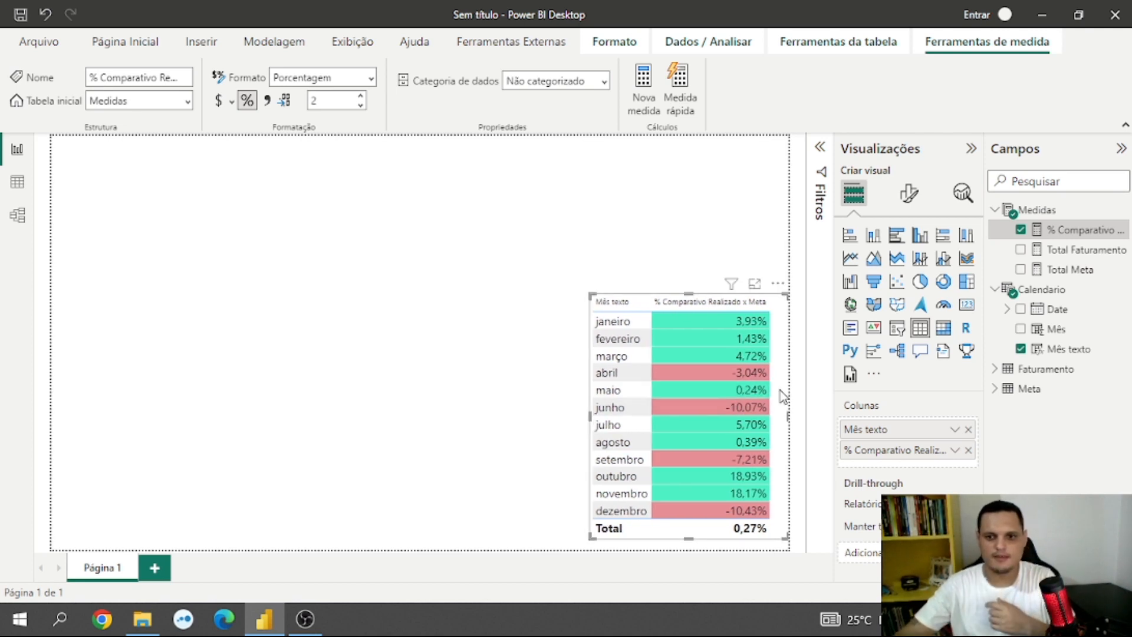
drag(784, 397, 766, 397)
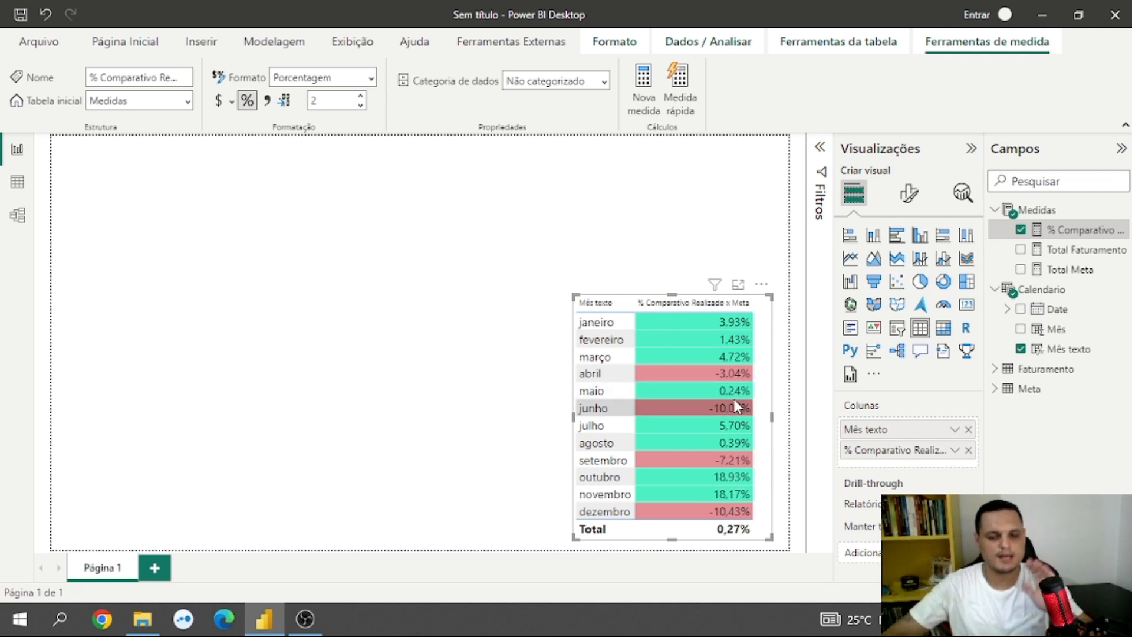
Insert a KPI visual above the table, widening it and reducing its height to a horizontal block
click(613, 239)
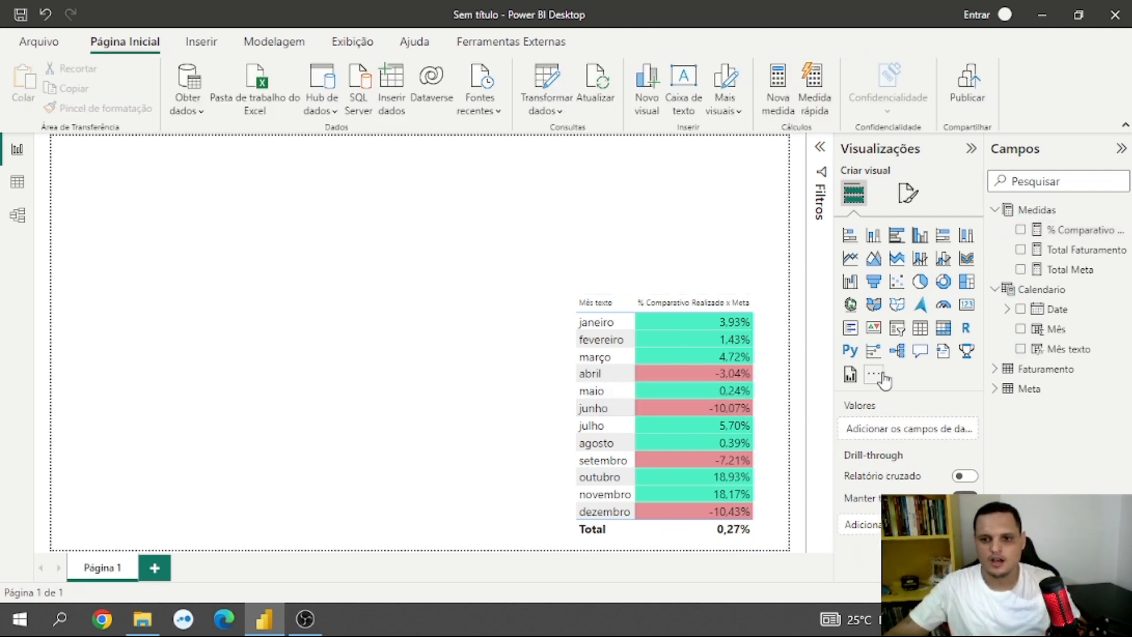
click(873, 328)
drag(253, 242, 513, 188)
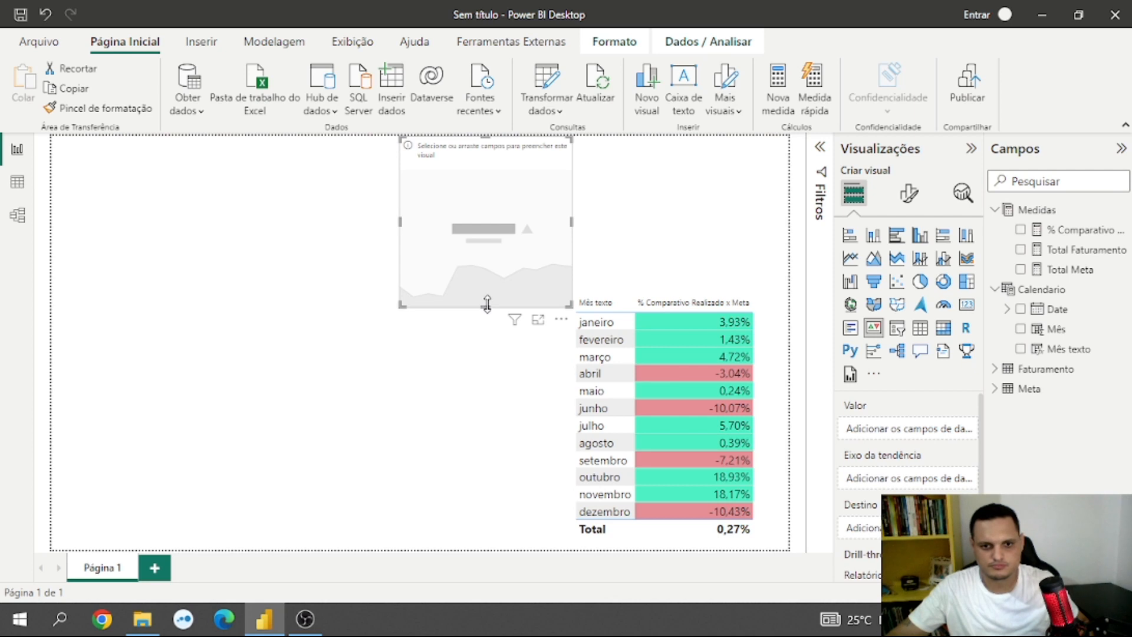
drag(485, 306, 489, 283)
drag(572, 207, 734, 212)
drag(569, 146, 569, 148)
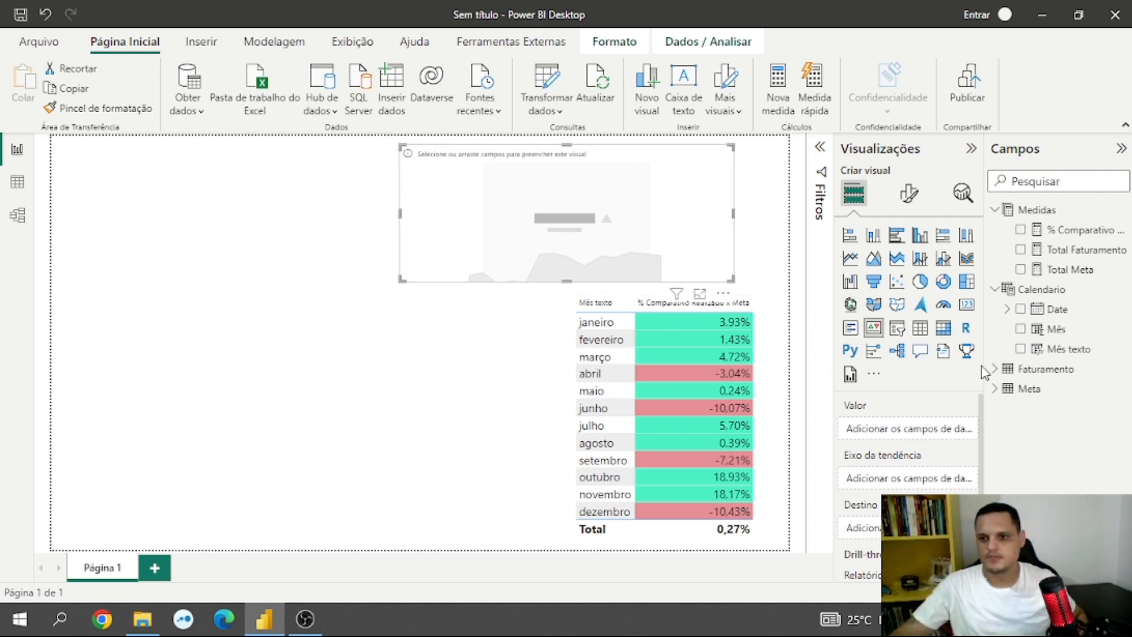
Assign Total Faturamento as the KPI's value, Total Meta as its target and Mês texto as its trend axis
drag(1101, 254, 933, 435)
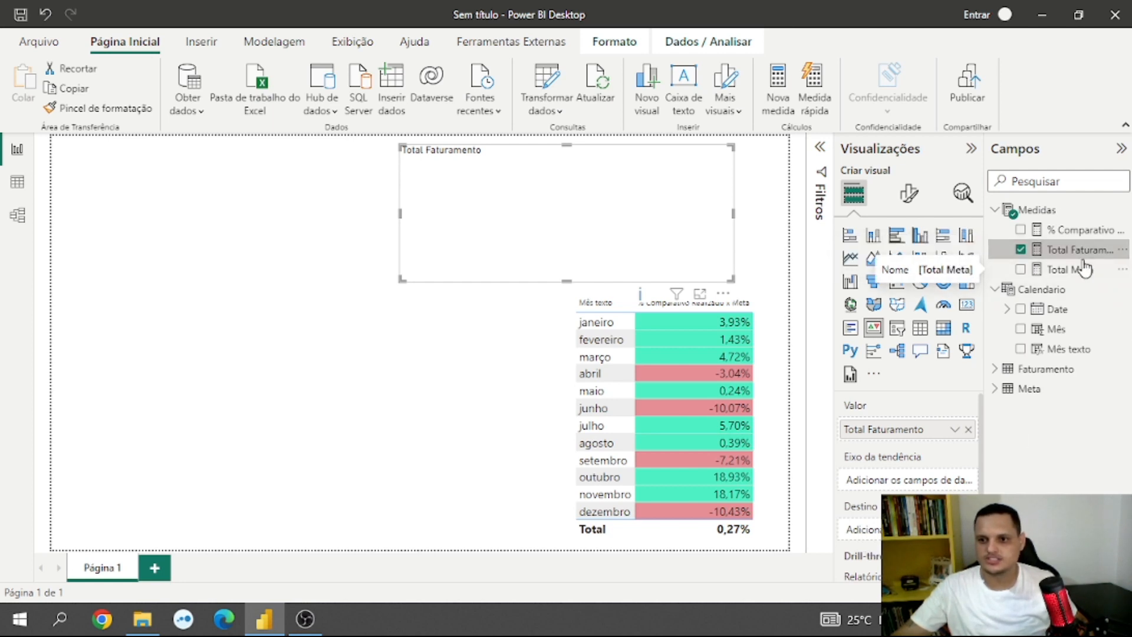
drag(1083, 269, 860, 530)
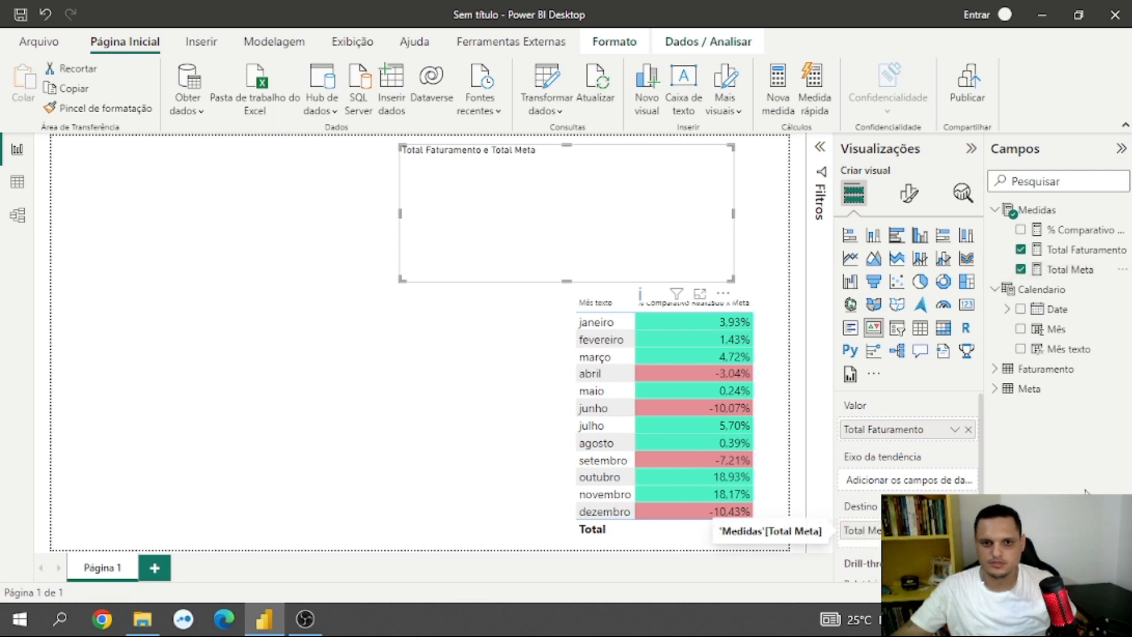
scroll(884, 470, down, 1)
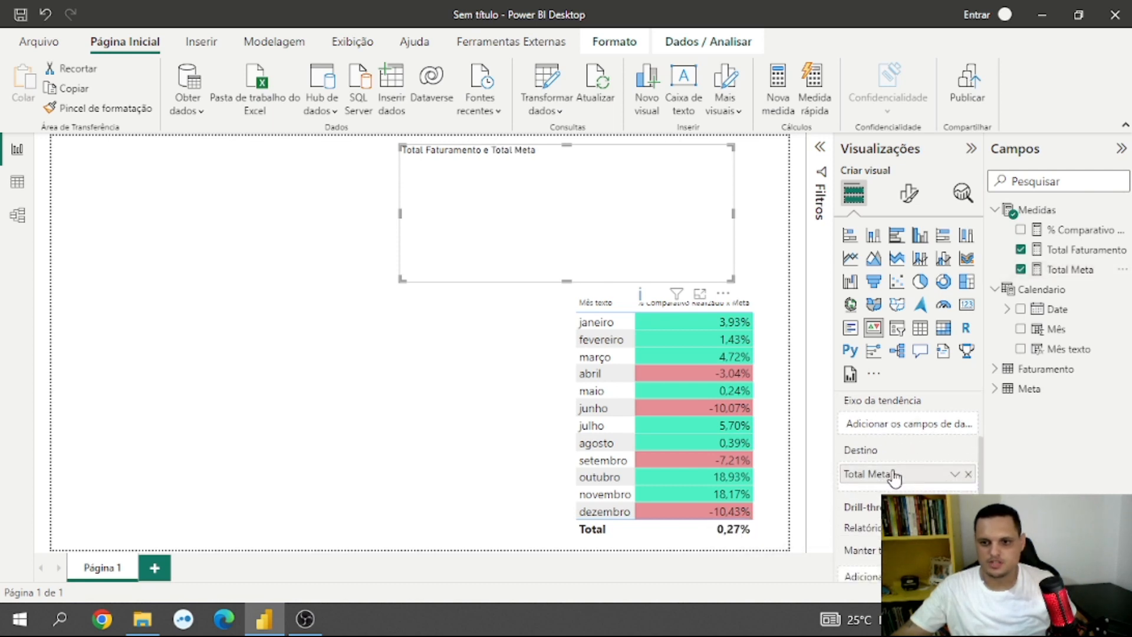
scroll(892, 478, up, 1)
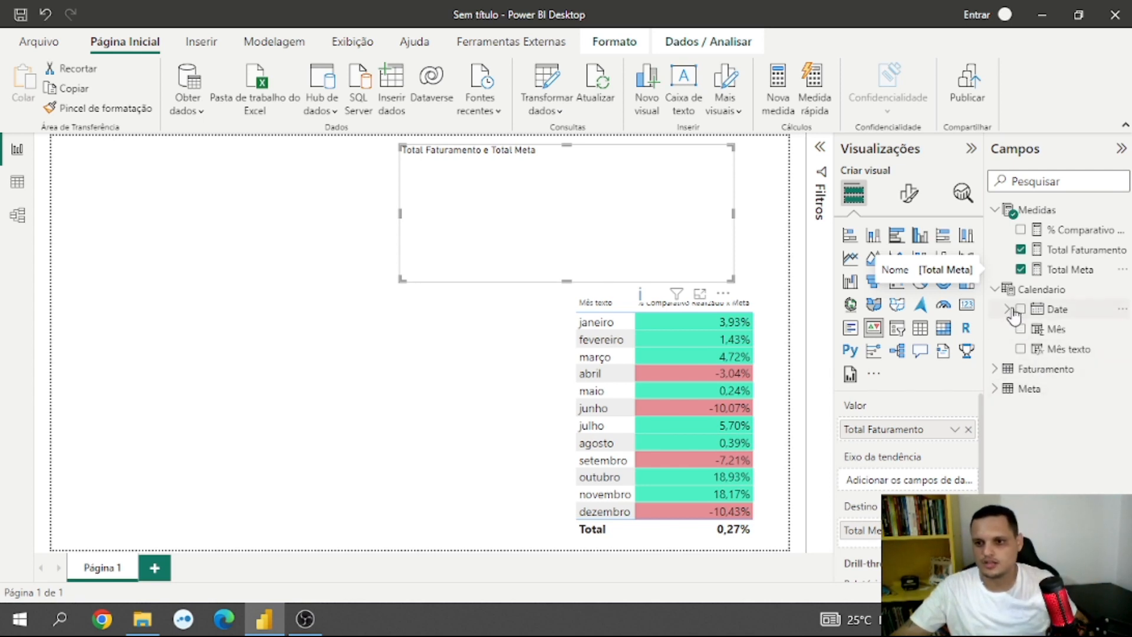
drag(1055, 361, 918, 488)
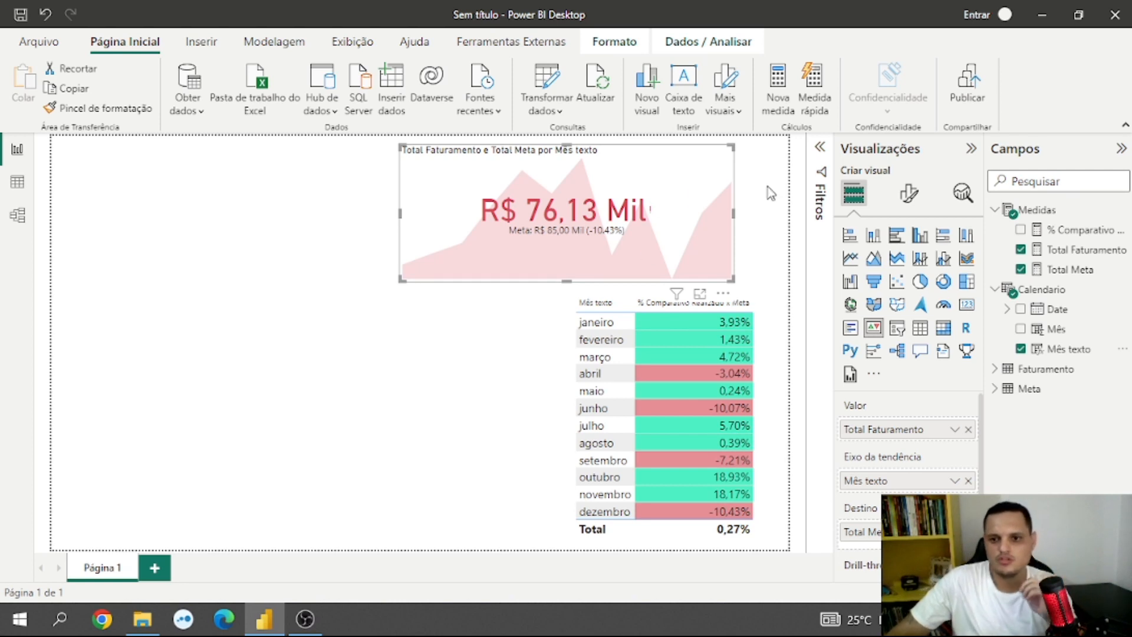
Set the display units of the KPI's callout value to Nenhum
click(905, 194)
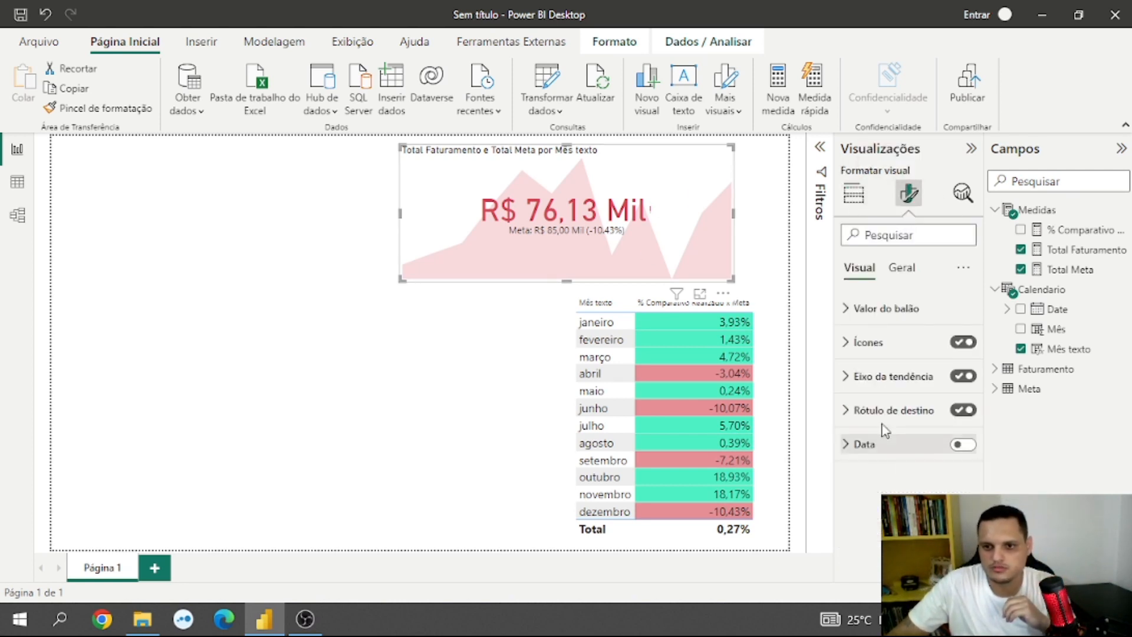
click(842, 321)
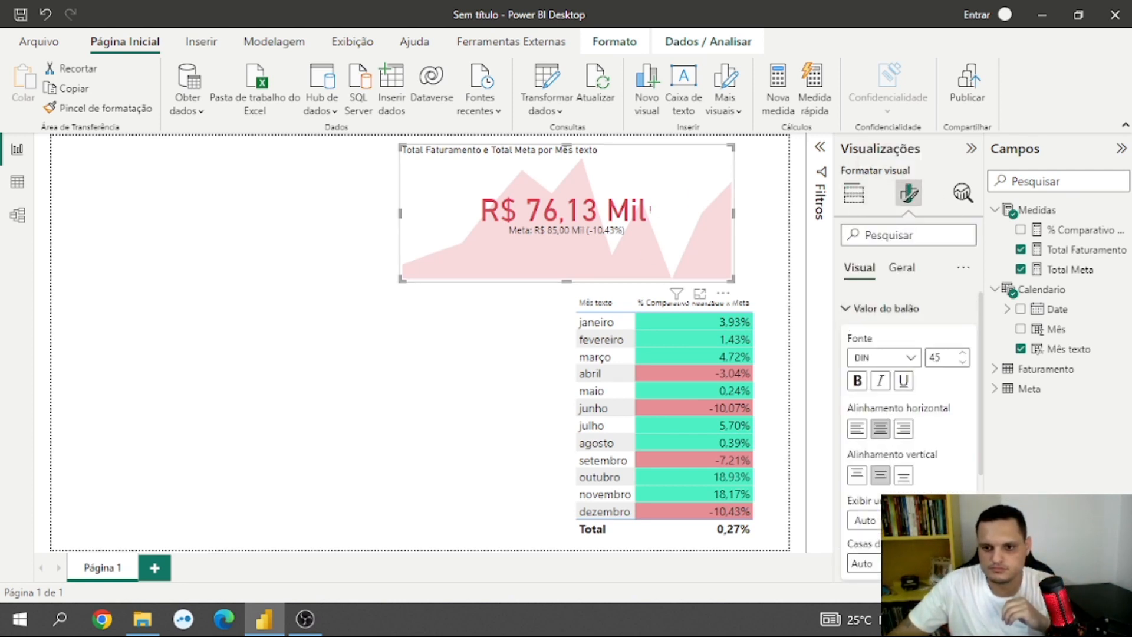
scroll(919, 413, down, 1)
click(958, 479)
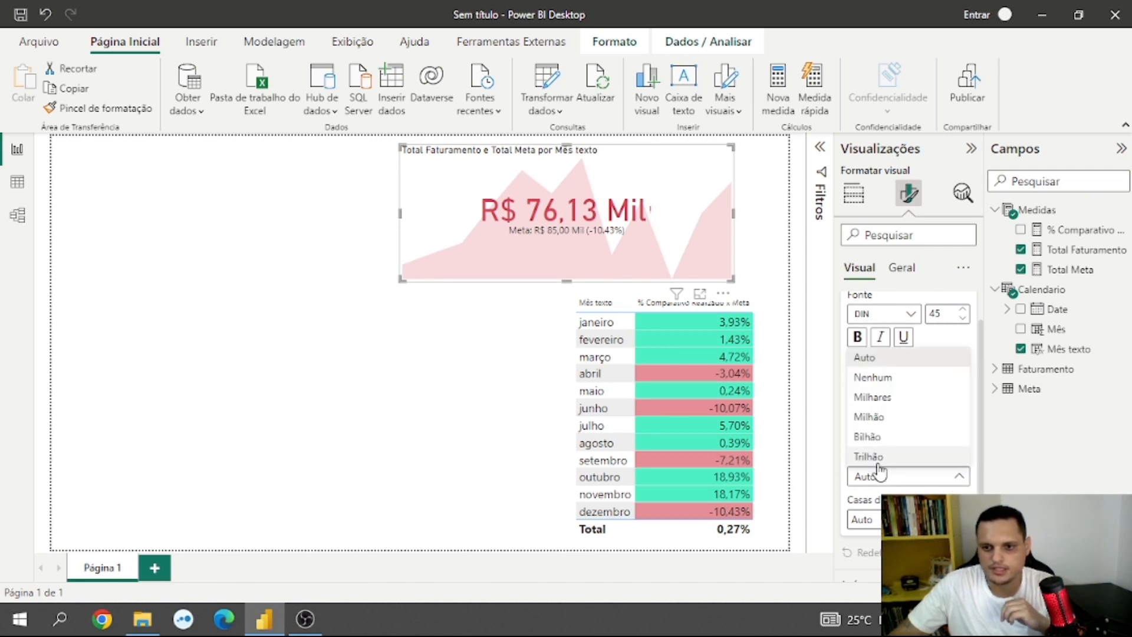
click(873, 377)
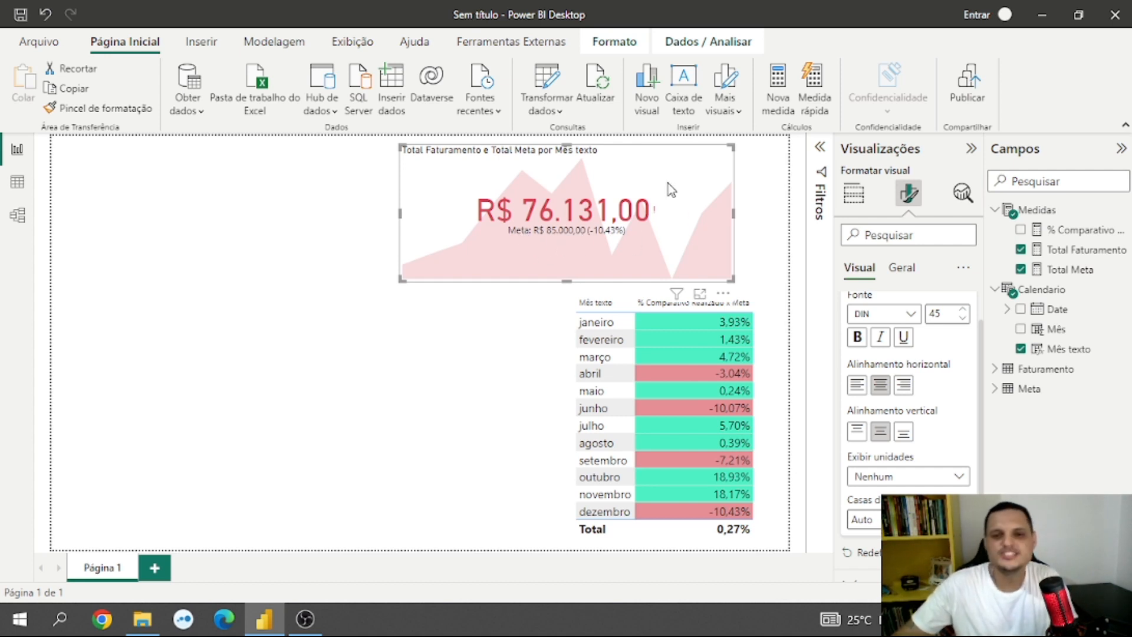
Widen the table below the KPI and add Total Faturamento and Total Meta as columns
click(761, 401)
drag(573, 418, 390, 451)
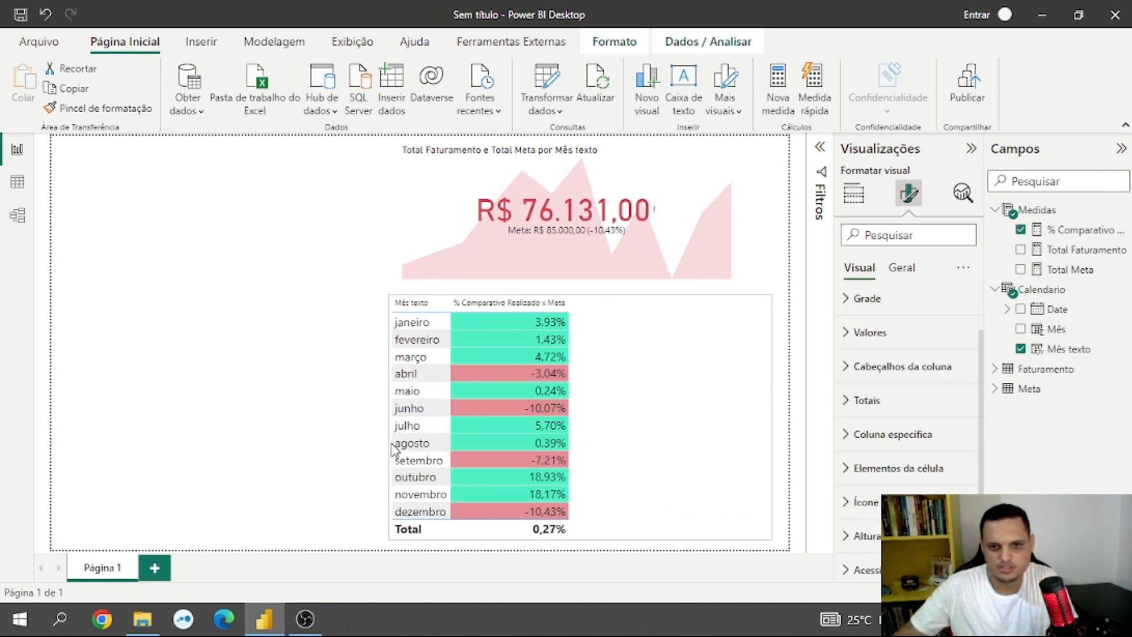
click(854, 193)
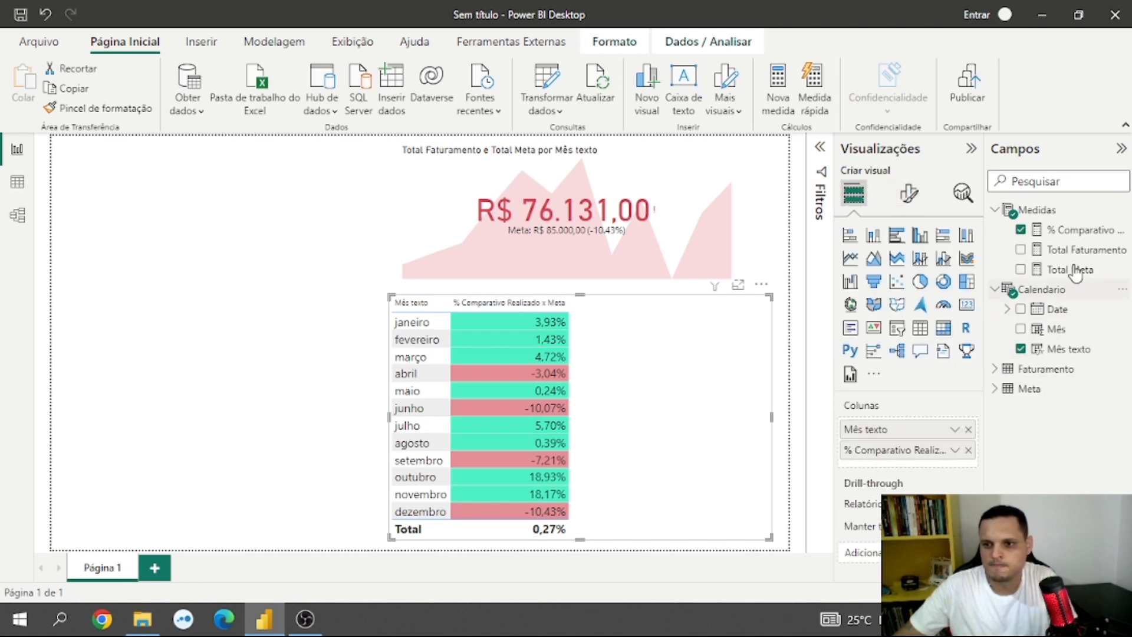
drag(1074, 251, 933, 466)
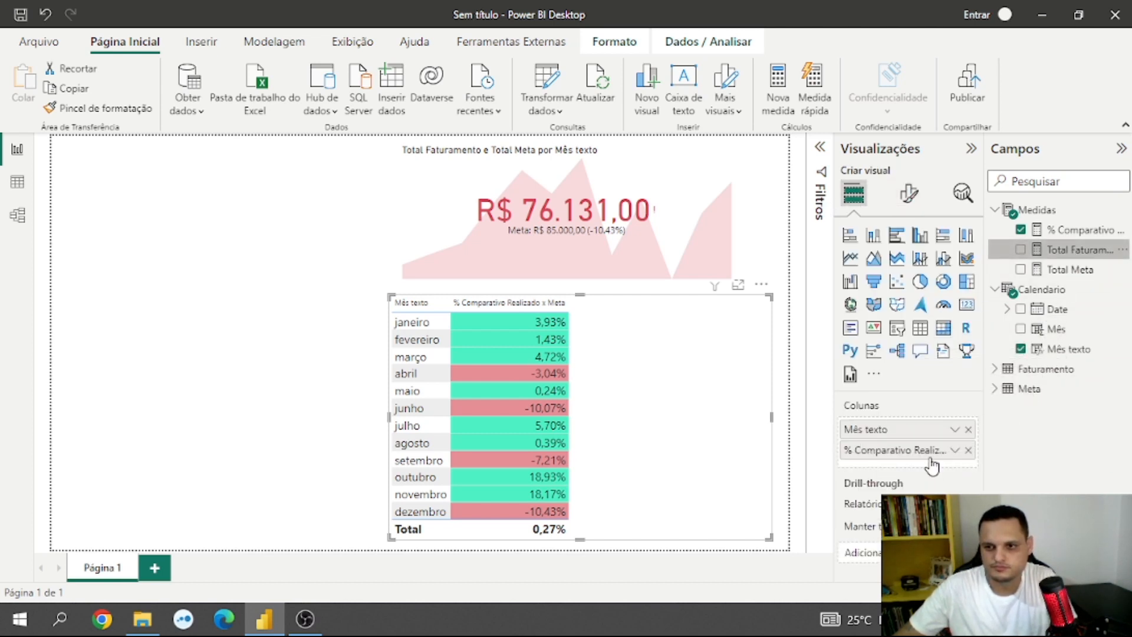
drag(1068, 271, 922, 487)
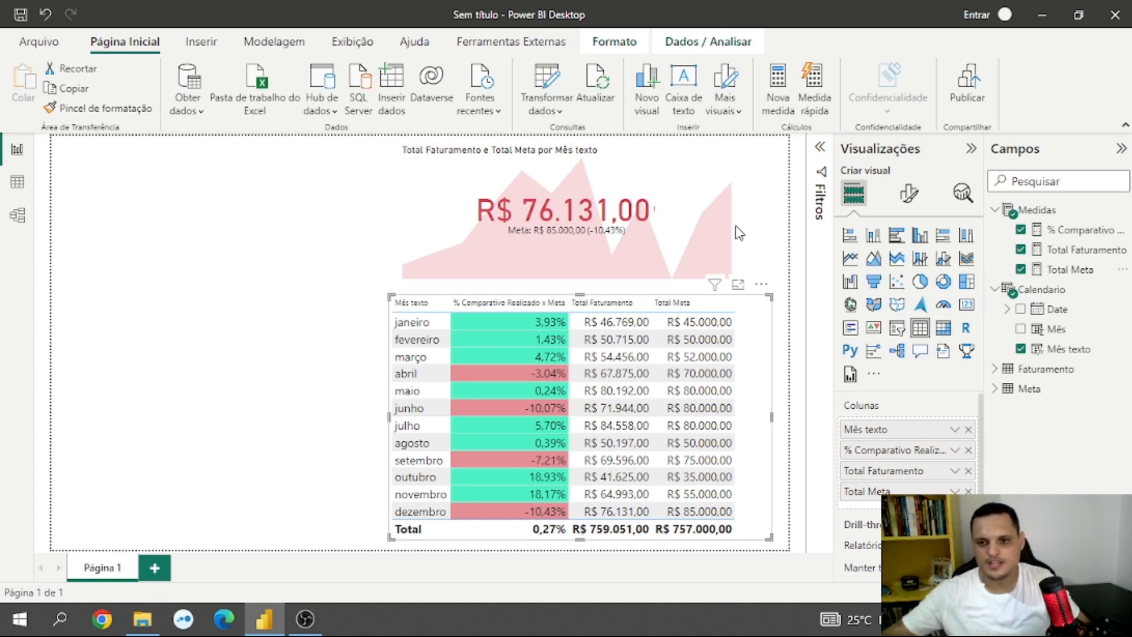
Insert a slicer in the page's upper-left corner, narrow it and fill it with the Mês texto field
click(286, 304)
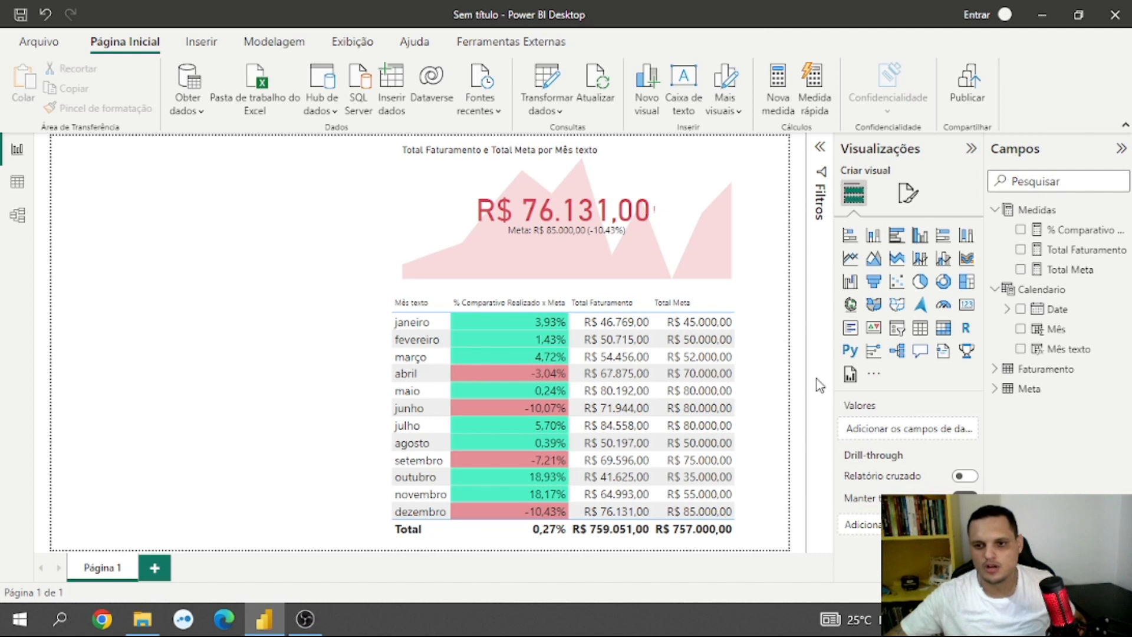
click(896, 329)
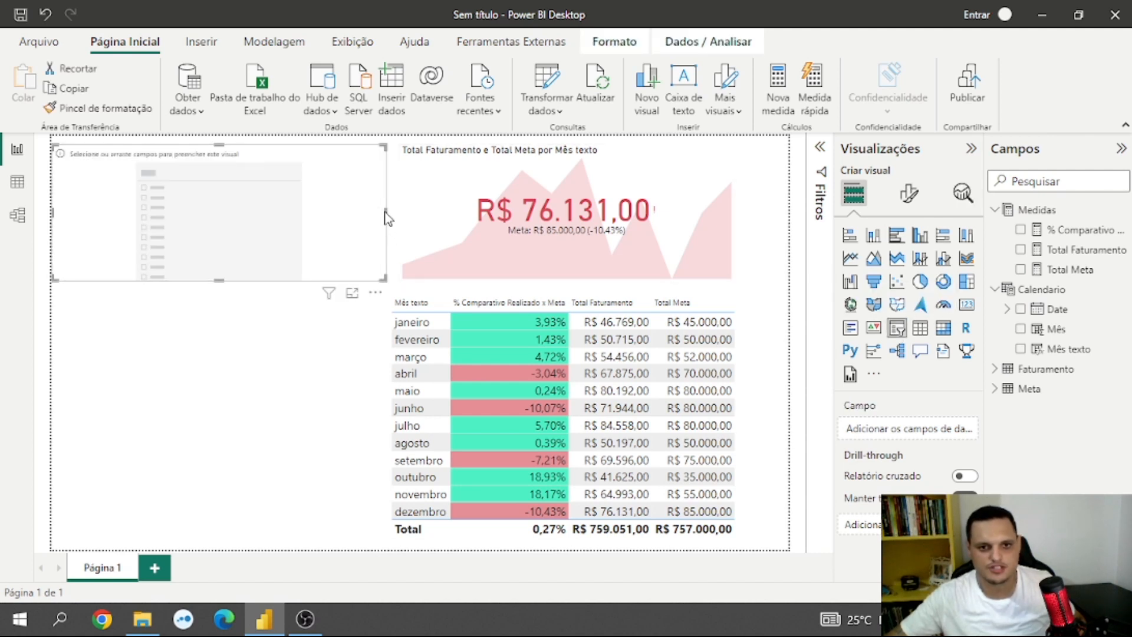
drag(386, 211, 273, 212)
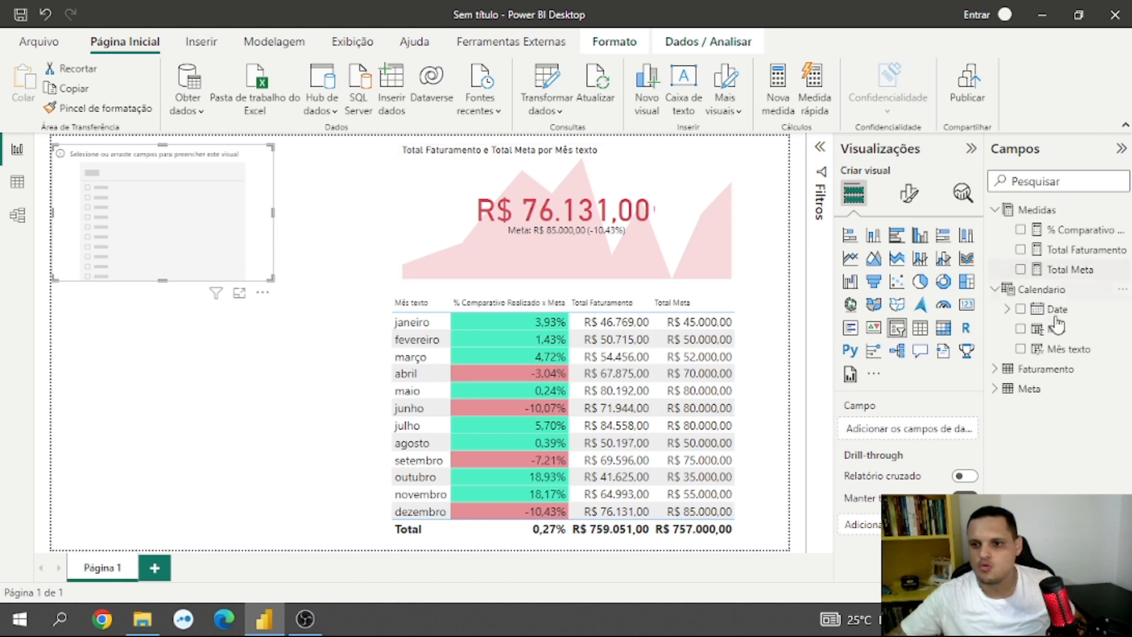
drag(1068, 357, 920, 441)
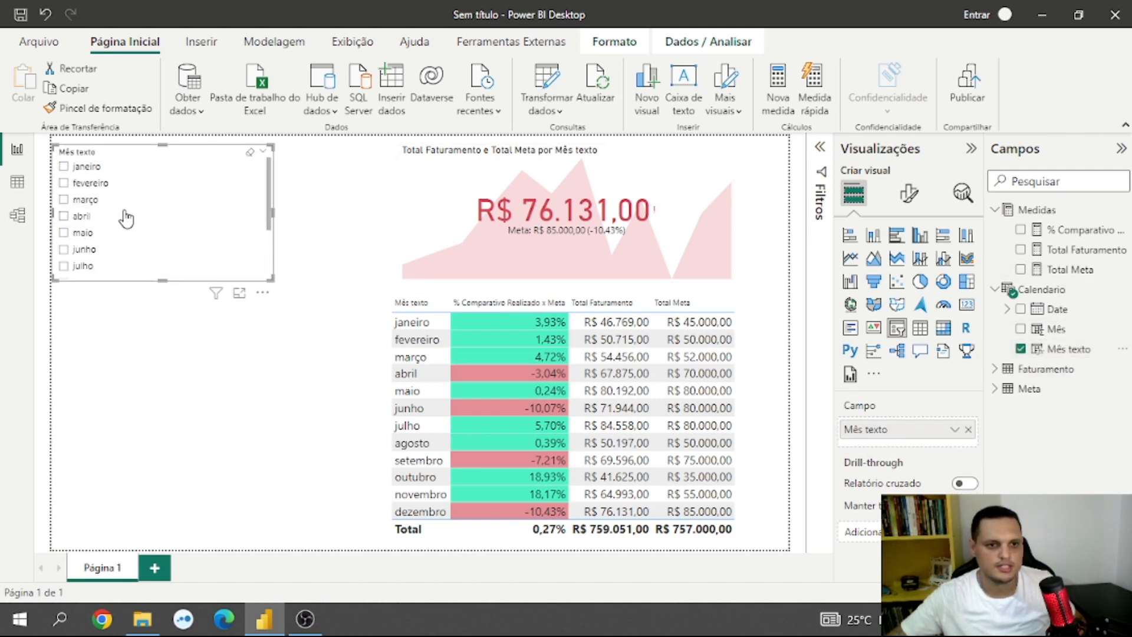
Filter the report to janeiro with the month slicer
scroll(81, 236, down, 1)
scroll(69, 212, up, 1)
click(64, 167)
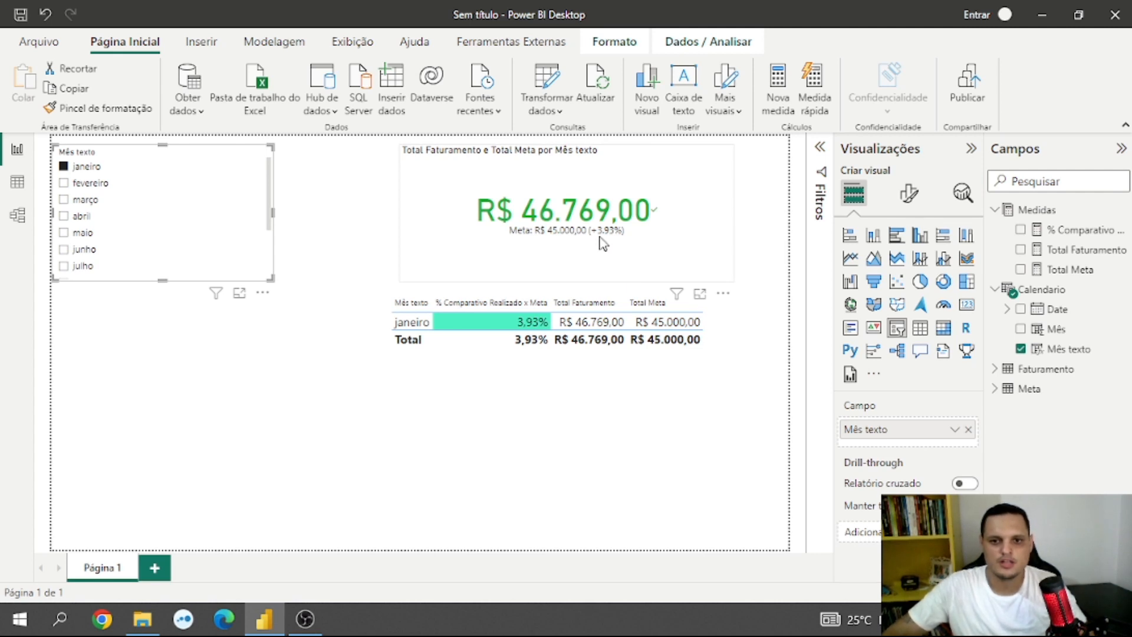
Lower the table's top edge and extend the KPI visual downward into the freed space
click(666, 178)
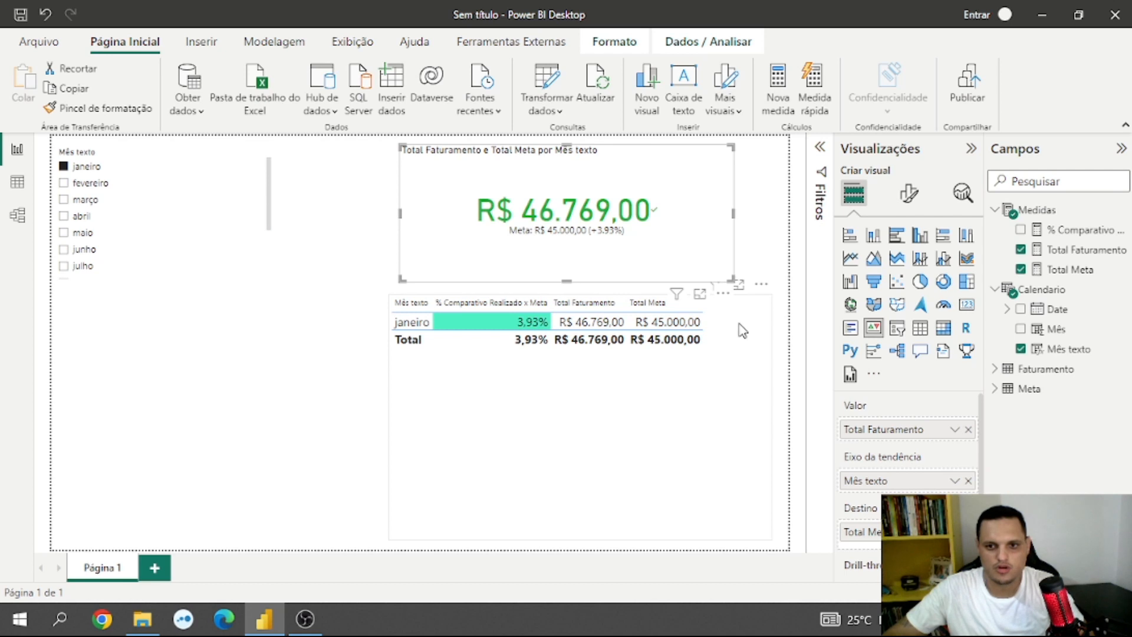
click(679, 328)
drag(578, 293, 577, 347)
click(597, 278)
drag(566, 282, 566, 301)
View the KPI visual in focus mode and return to the report
click(699, 314)
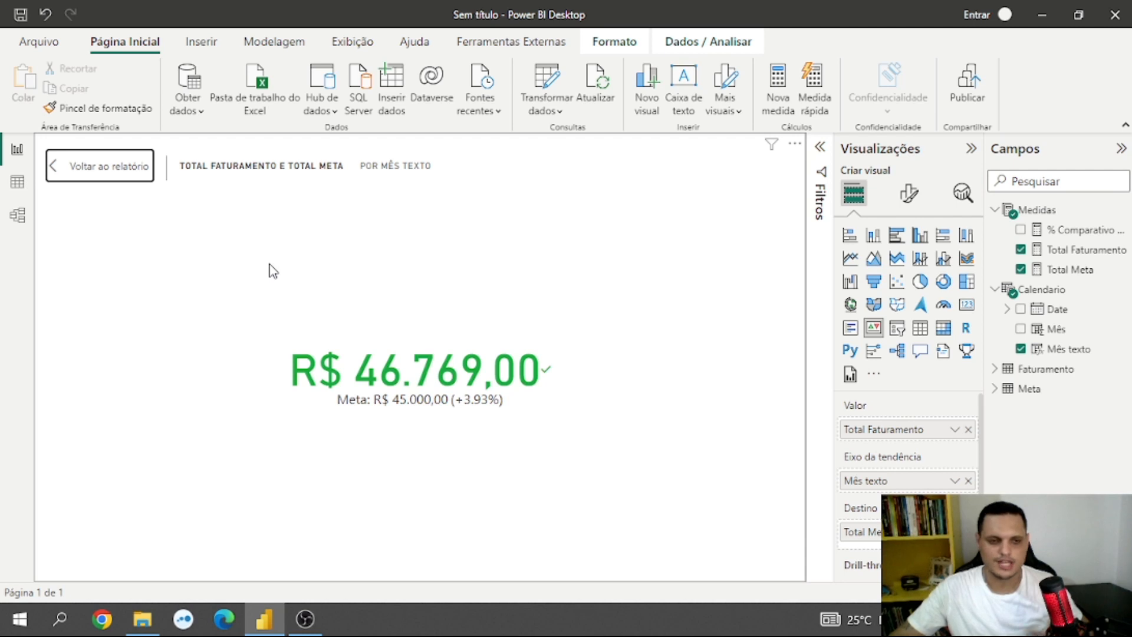
click(117, 174)
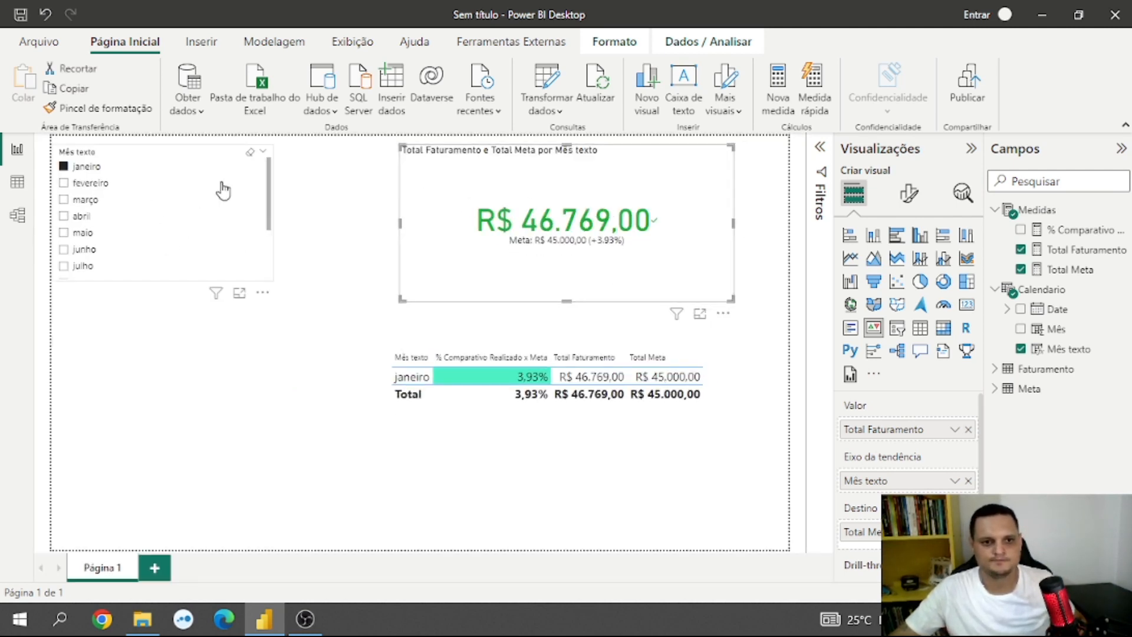
Clear the month slicer's selection so the report covers all months
click(250, 154)
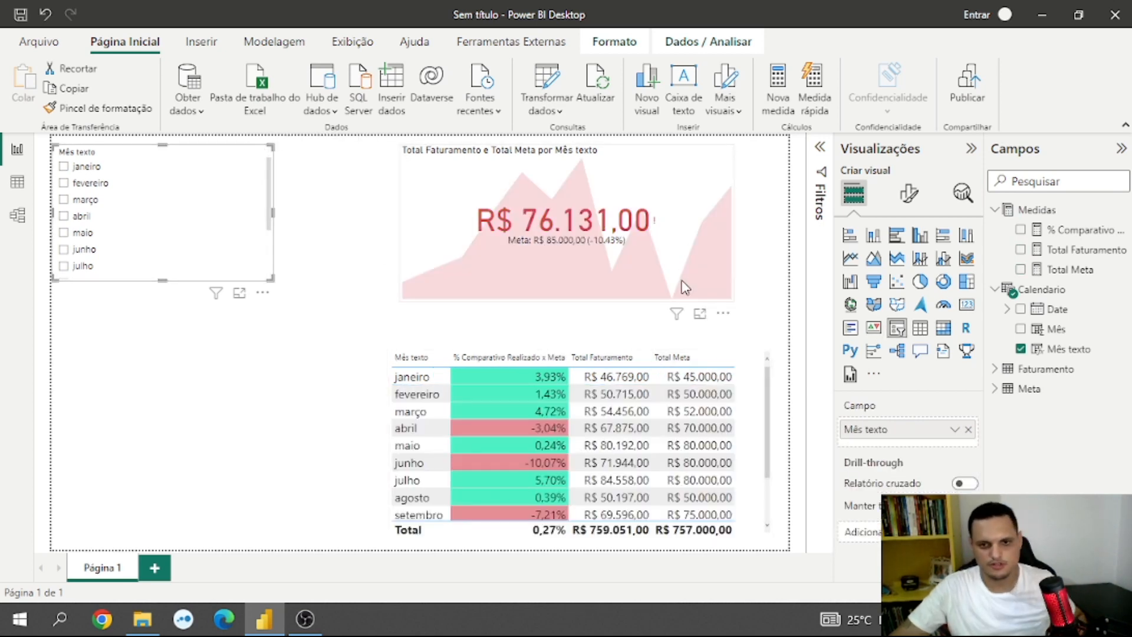
click(727, 189)
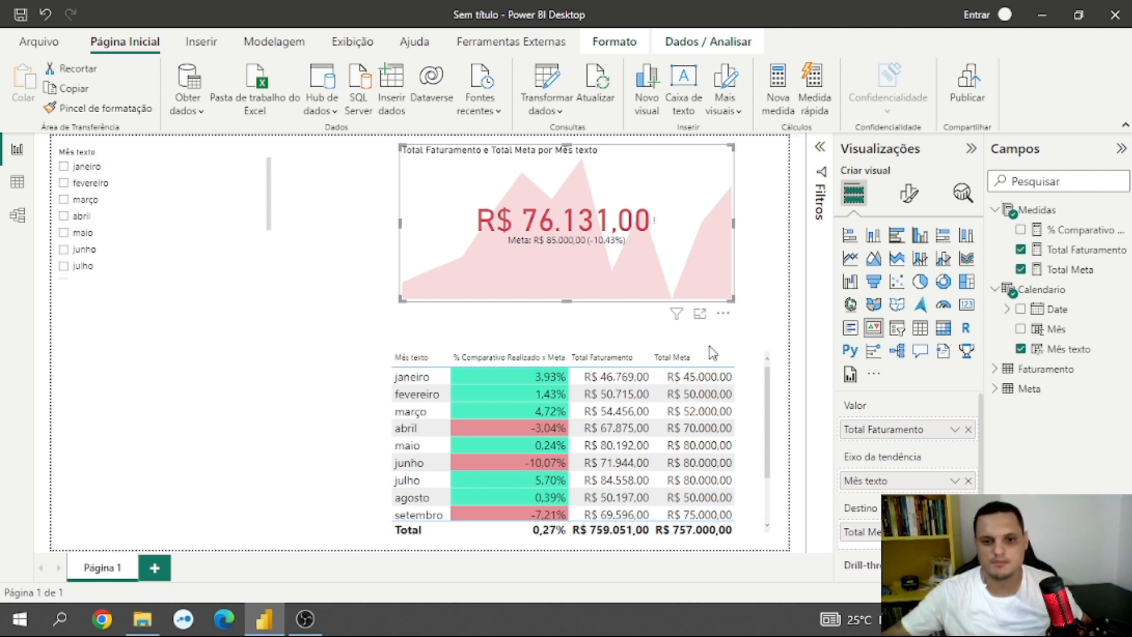
Remove Total Faturamento and Total Meta from the table, and resize it to be narrower from its left edge and taller upward
click(759, 403)
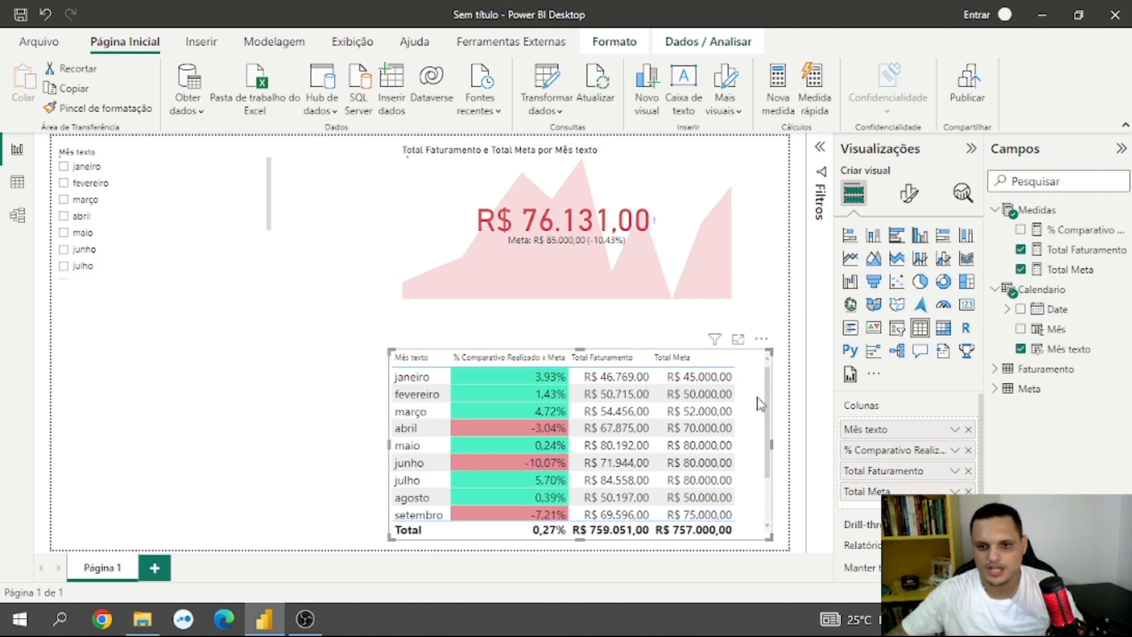
click(968, 472)
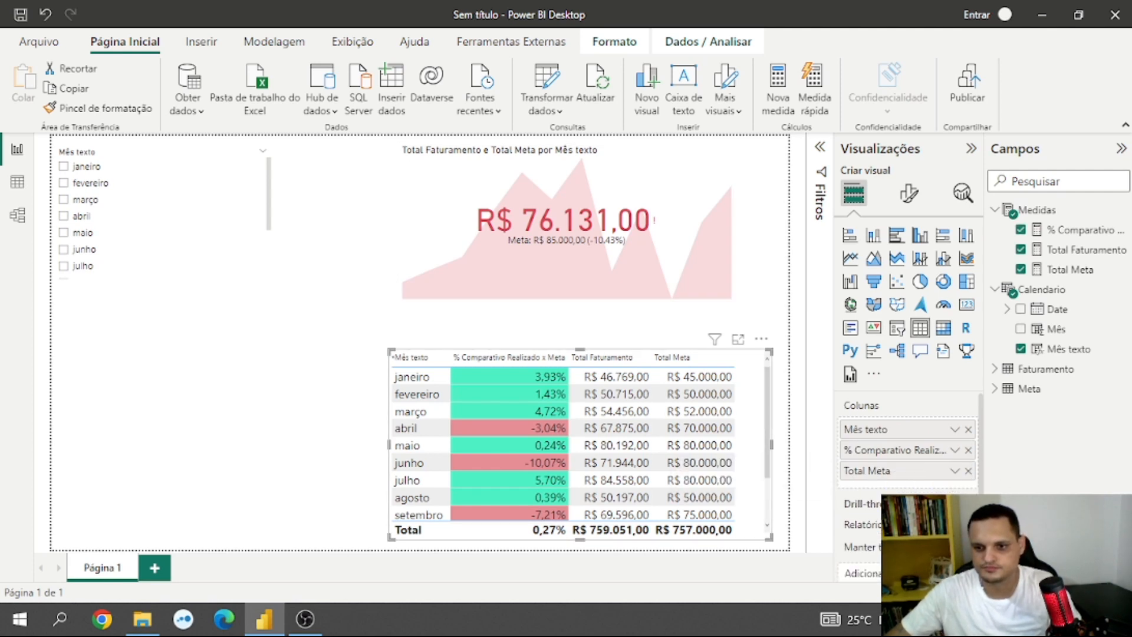
click(968, 472)
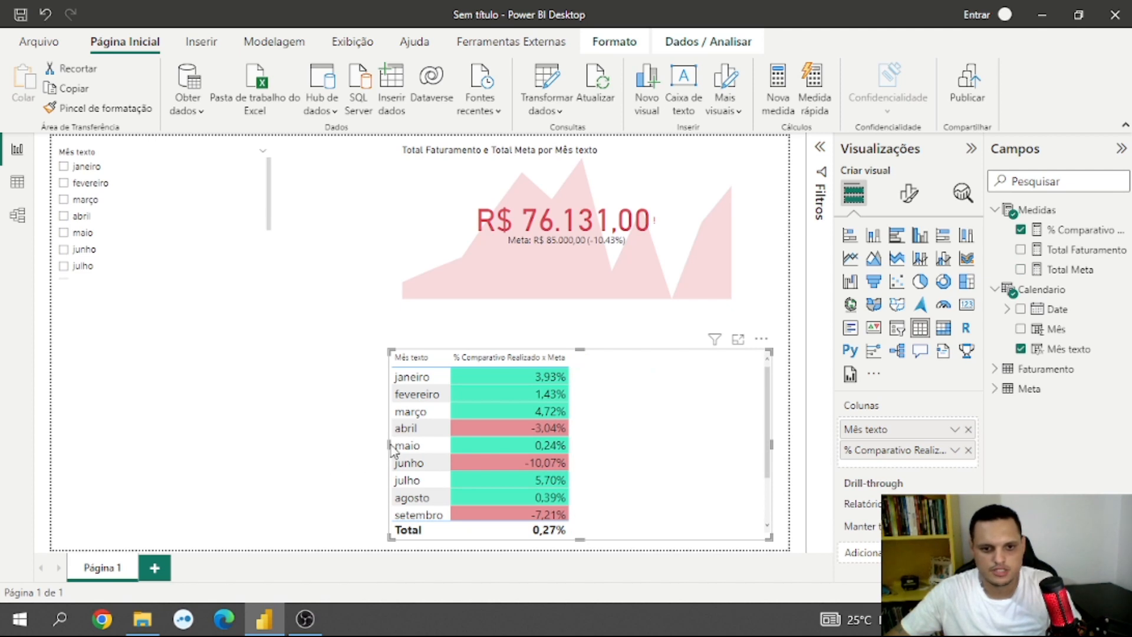
drag(387, 443, 568, 445)
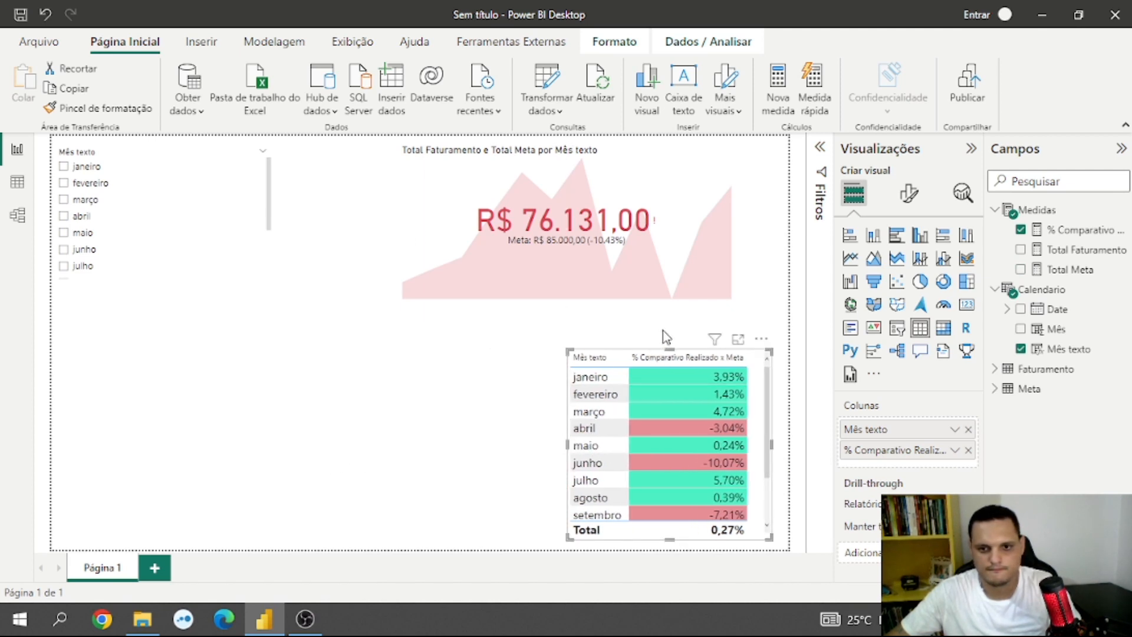
drag(670, 348, 684, 316)
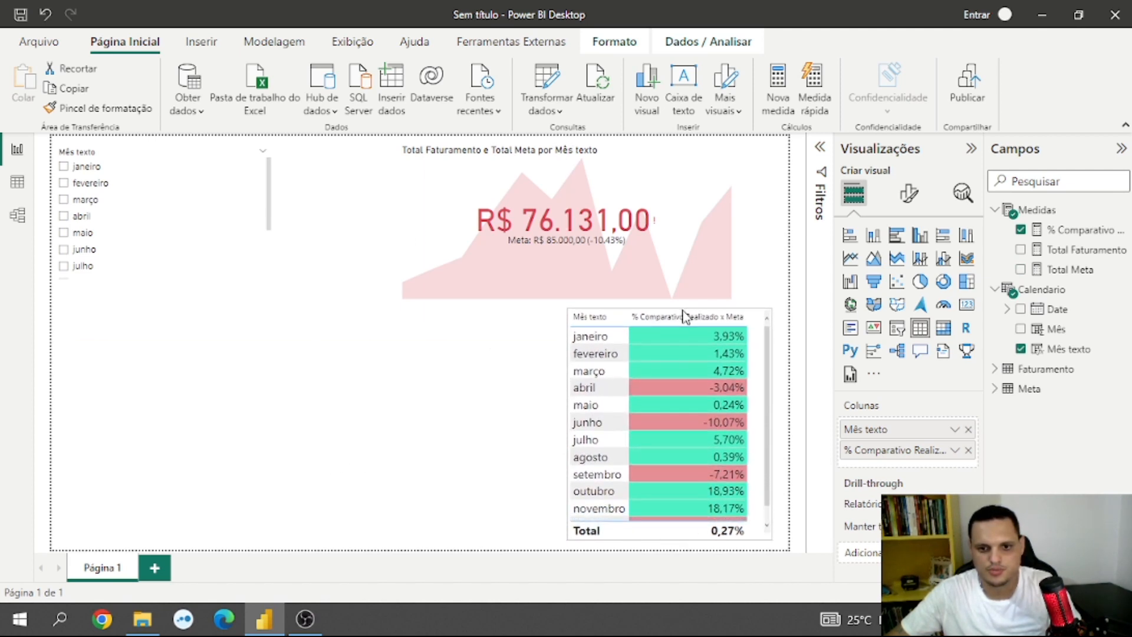
Shorten the KPI visual and shift it right, and raise the table's top edge so all rows through dezembro fit
click(625, 269)
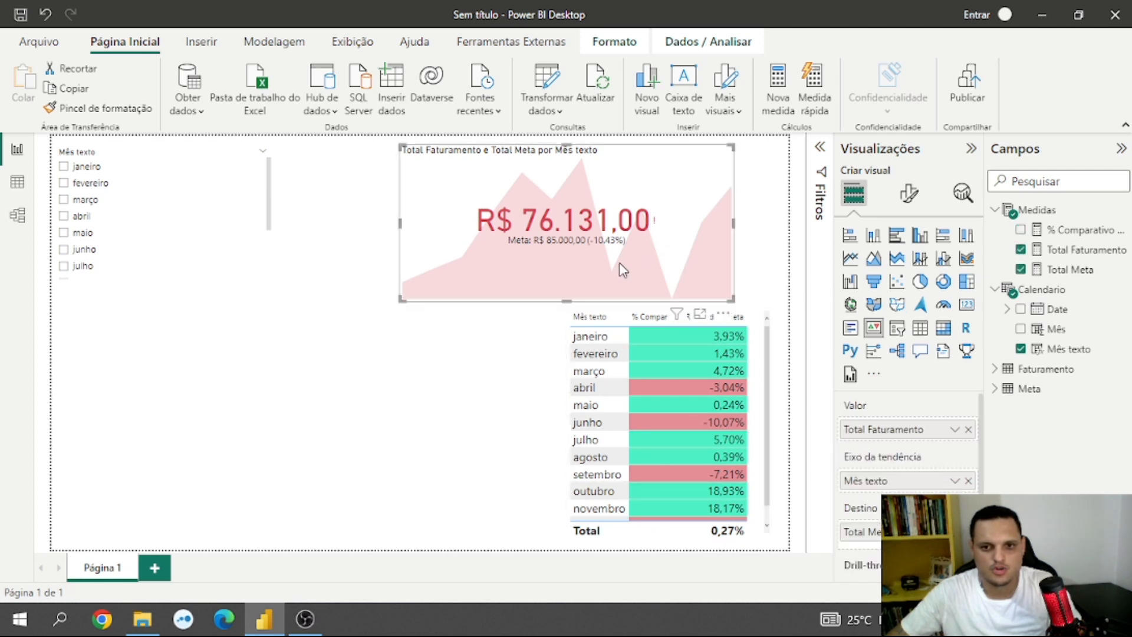
drag(568, 298, 576, 275)
drag(631, 242, 663, 242)
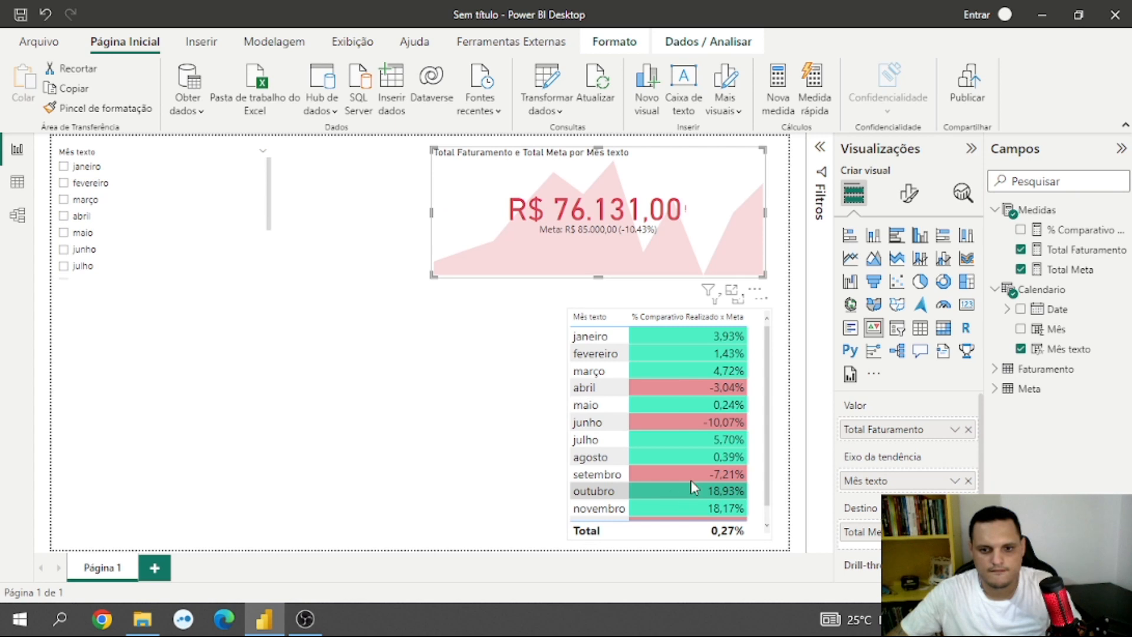
click(707, 321)
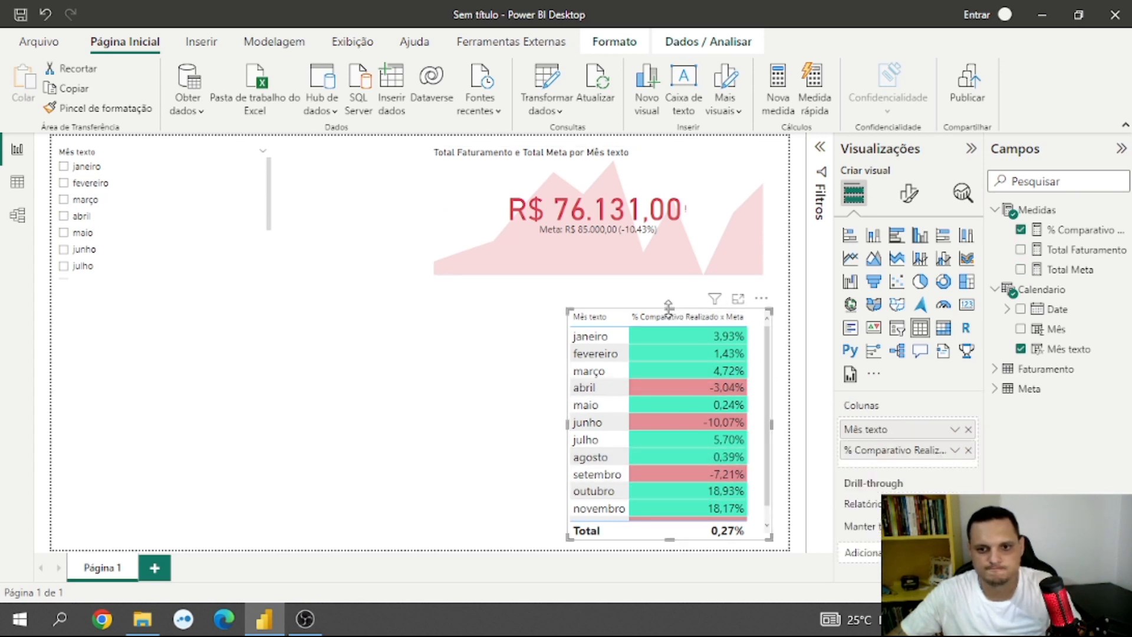
drag(669, 309, 673, 297)
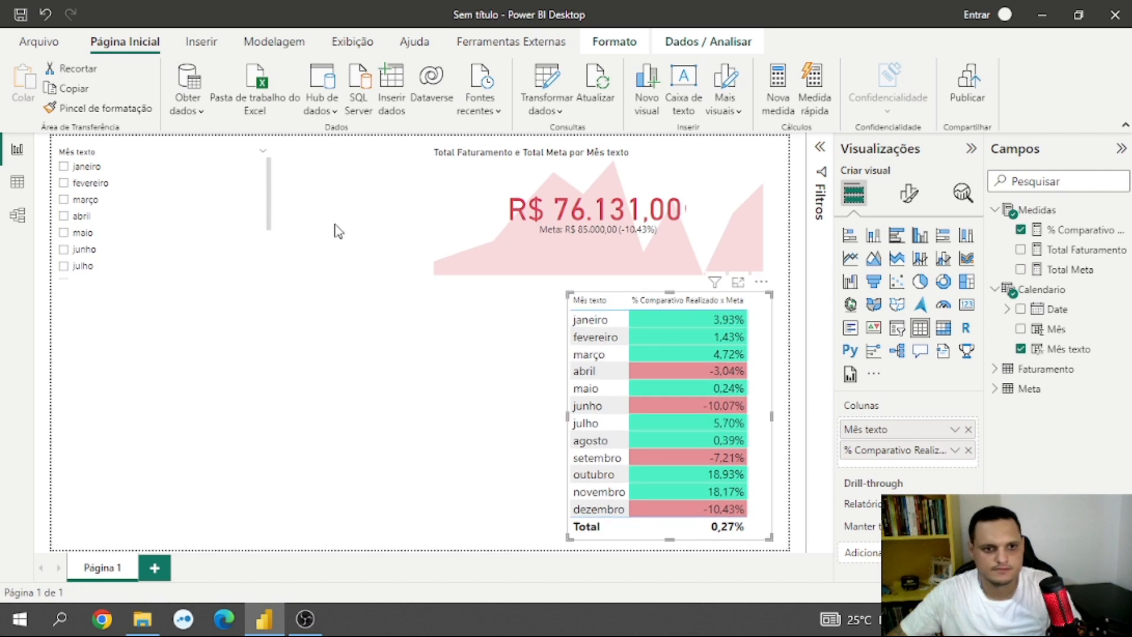
Change the month slicer's style to Suspenso and reduce its height to a compact box
click(240, 221)
click(65, 216)
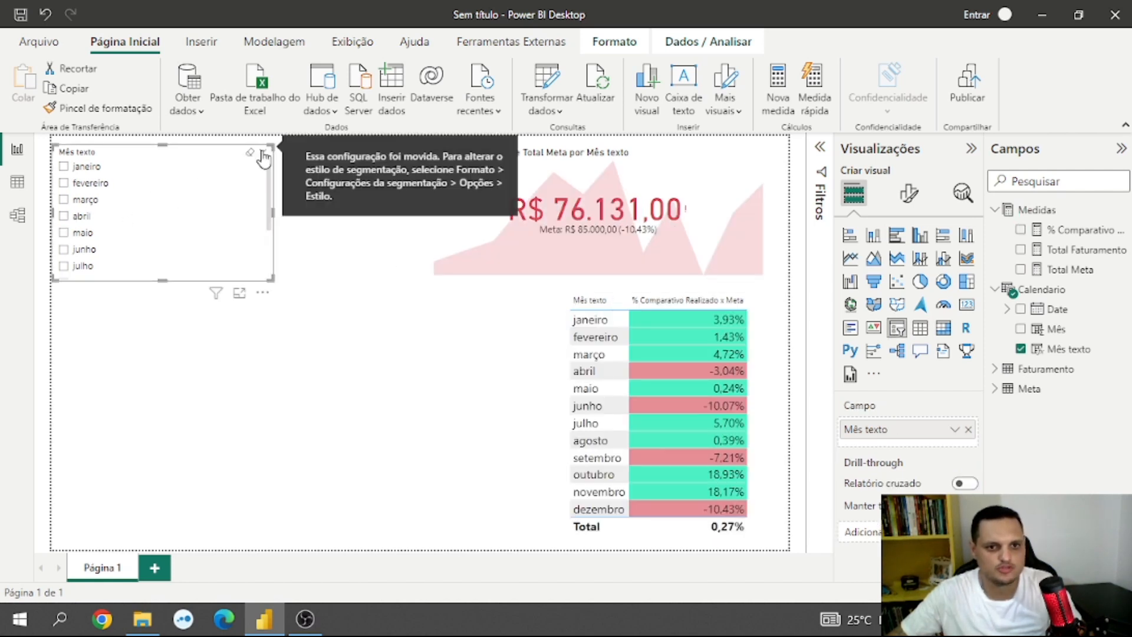
click(909, 193)
click(851, 309)
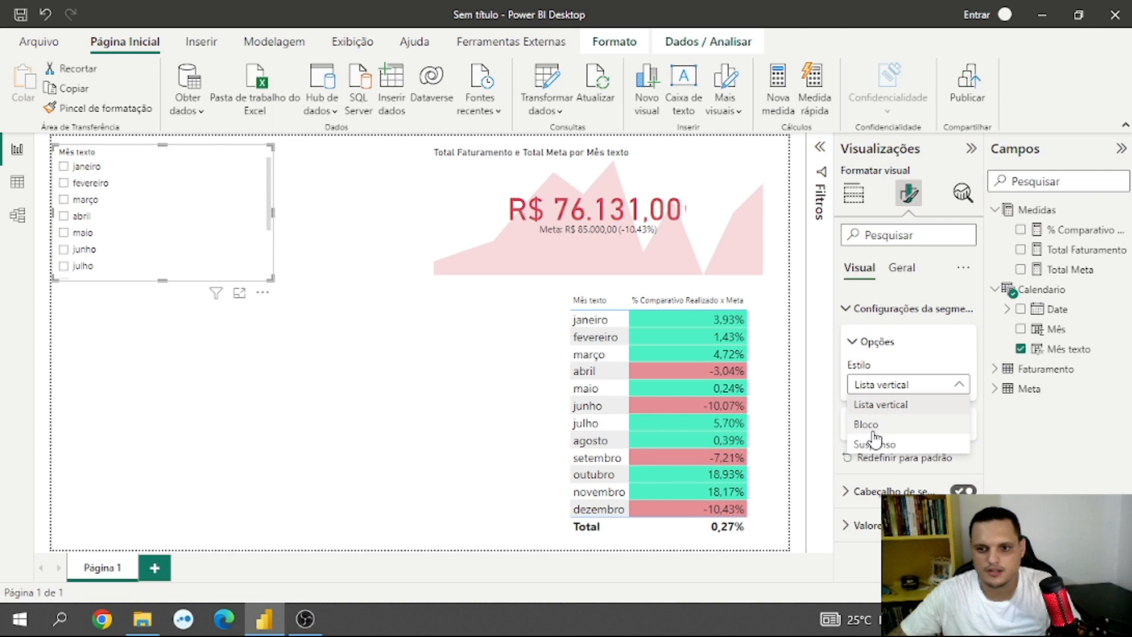
click(874, 445)
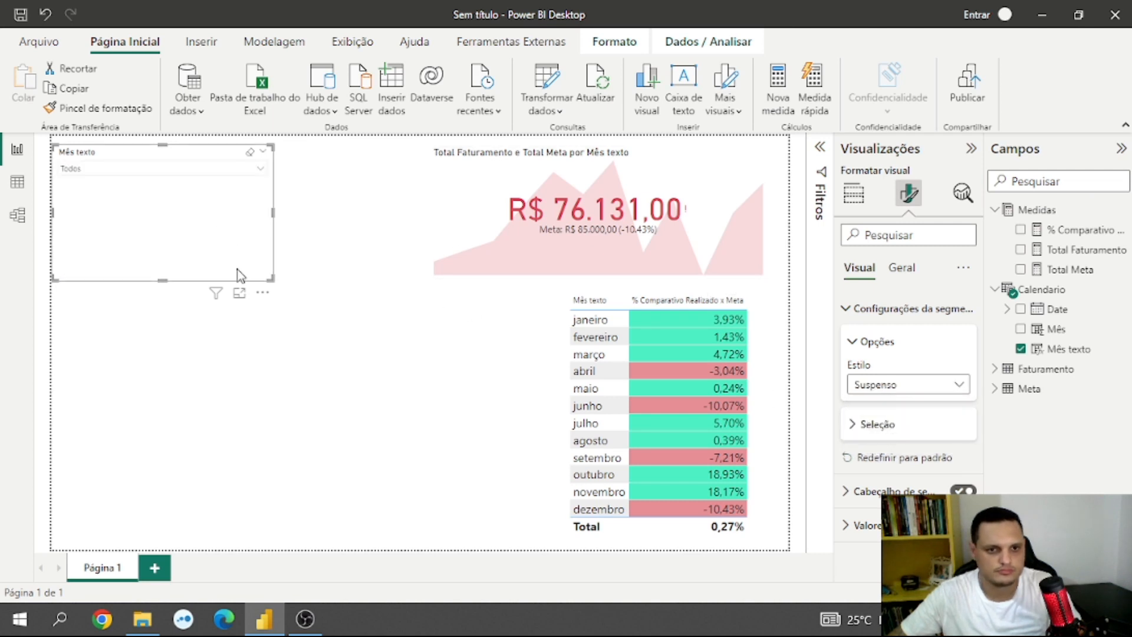
drag(181, 281, 180, 211)
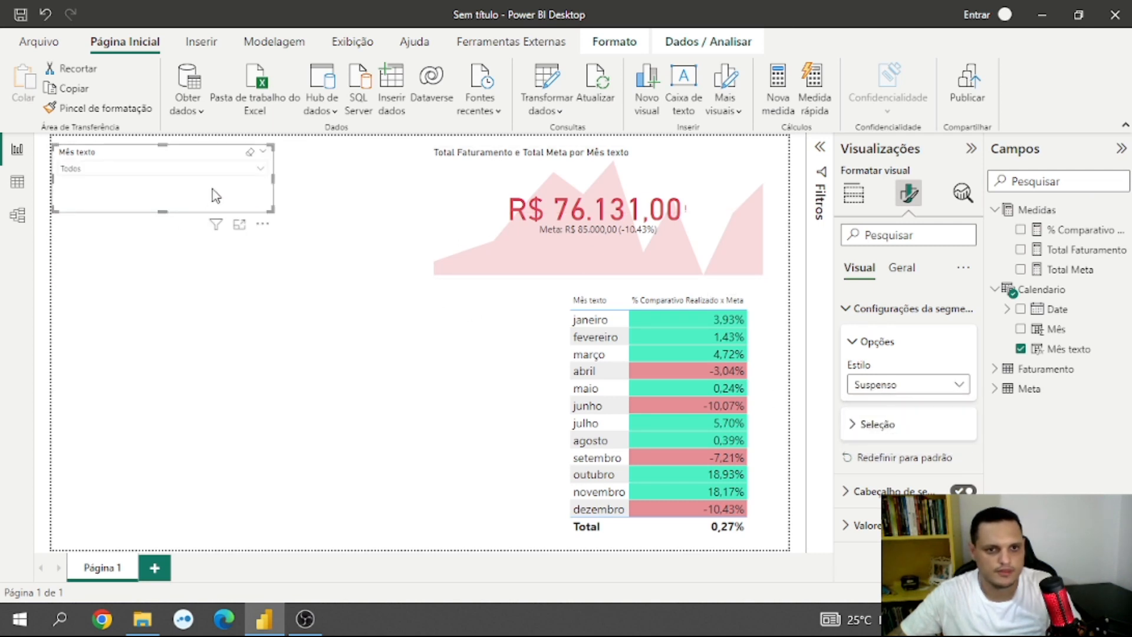
Insert a line and clustered column chart in the page's lower-left area, widened to nearly reach the table and with its top edge lowered
click(437, 400)
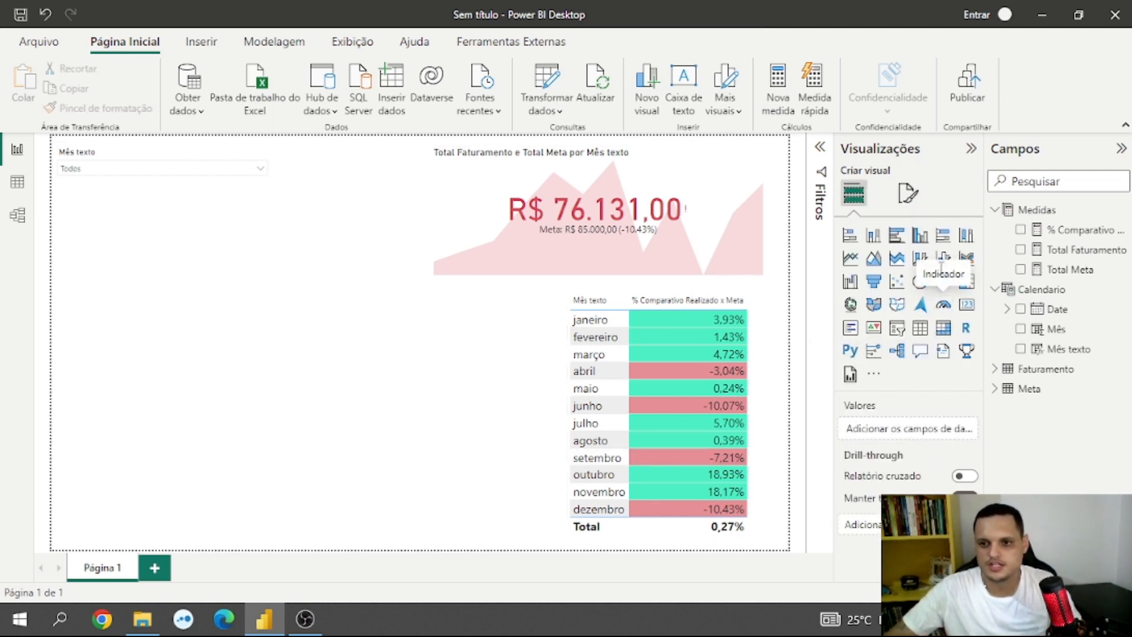
click(943, 259)
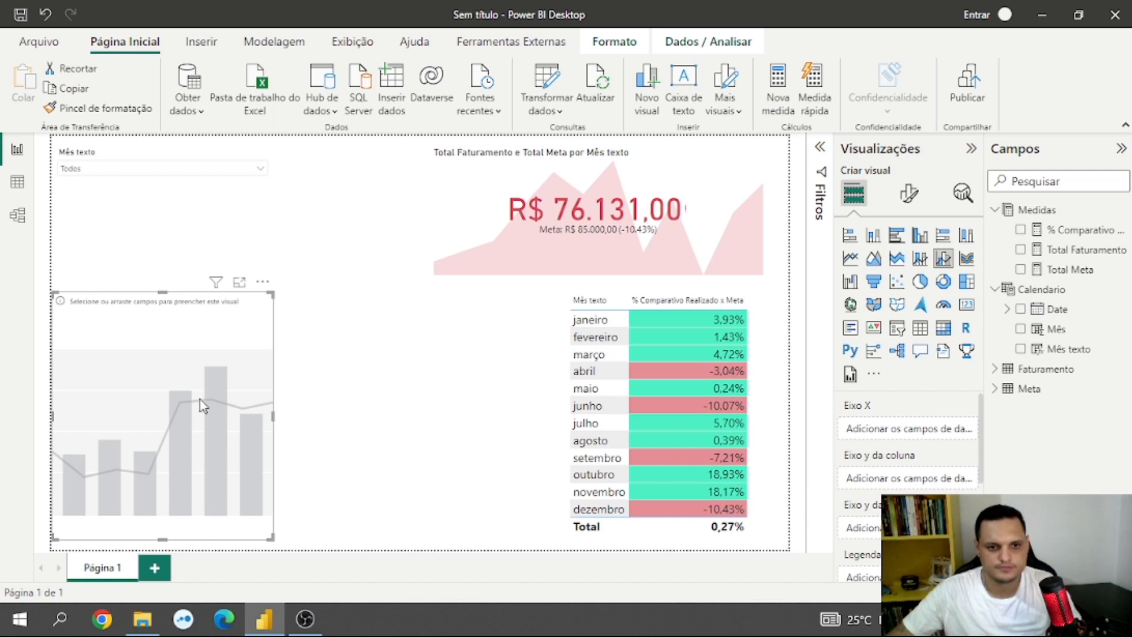
drag(273, 429, 533, 424)
drag(293, 298, 301, 343)
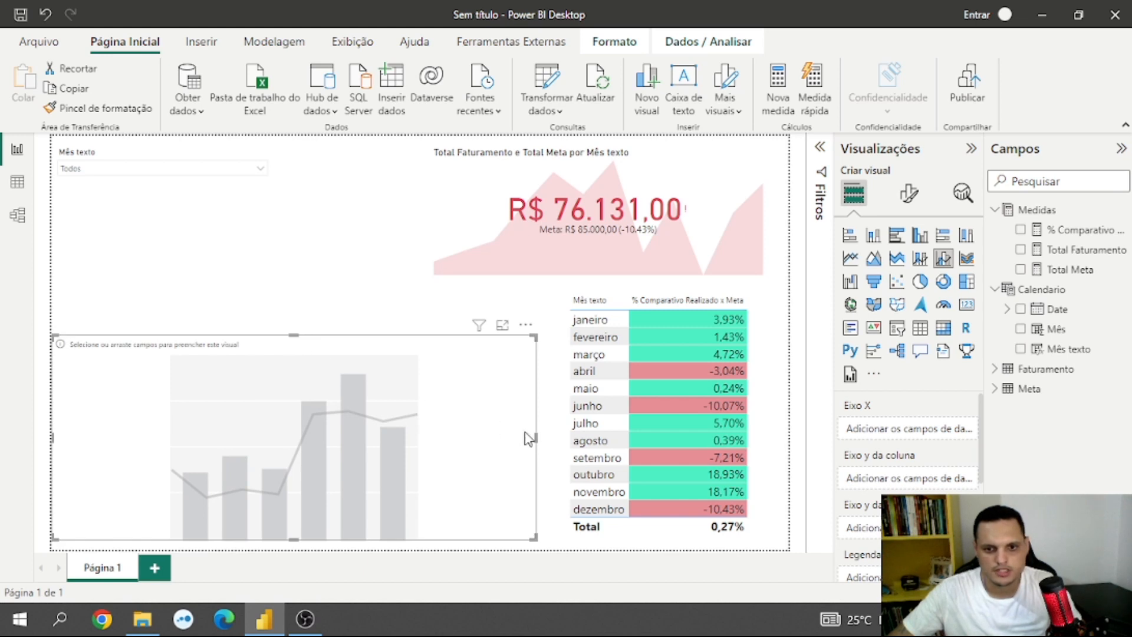
drag(536, 435, 539, 436)
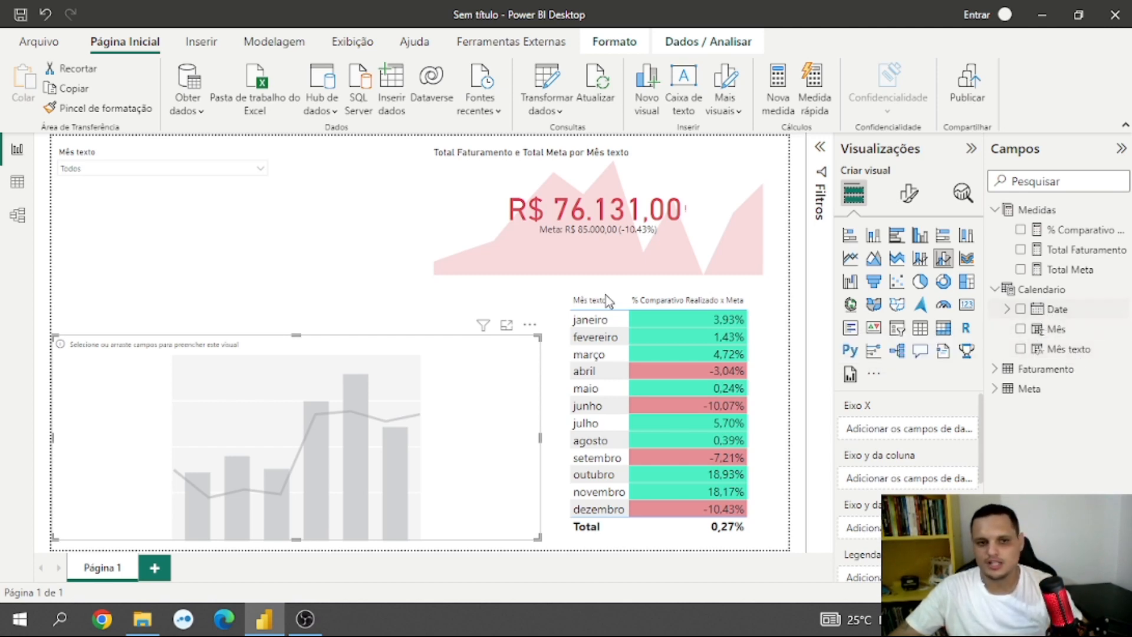
Add a calculated column to the Calendario table with the formula Mês Abrev = FORMAT(Calendario[Date],"mmm")
click(19, 187)
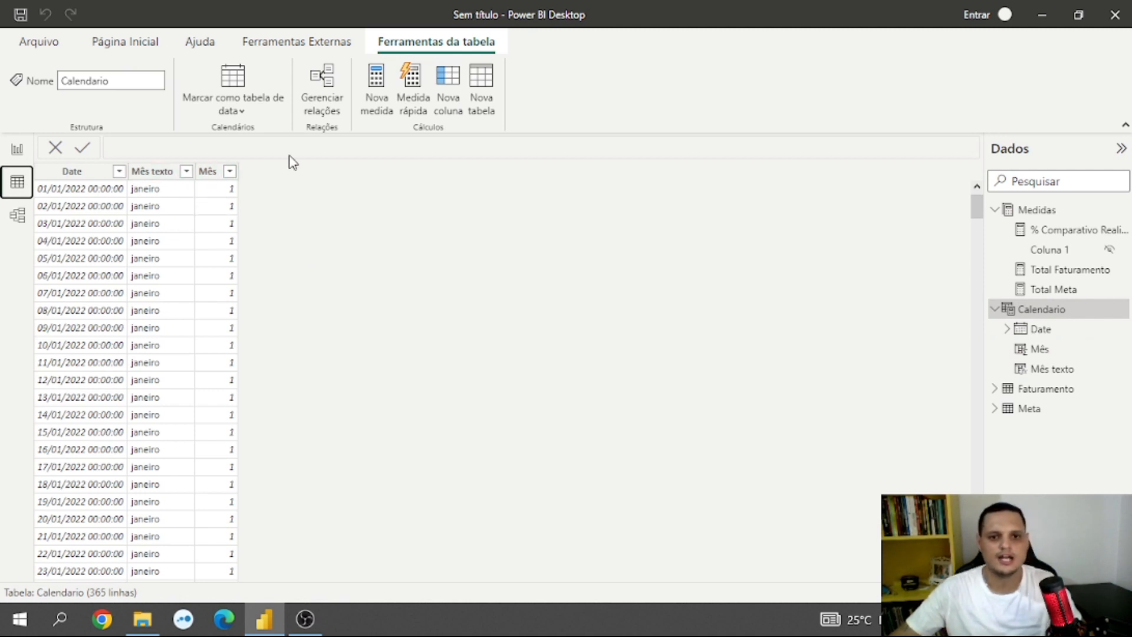
click(449, 90)
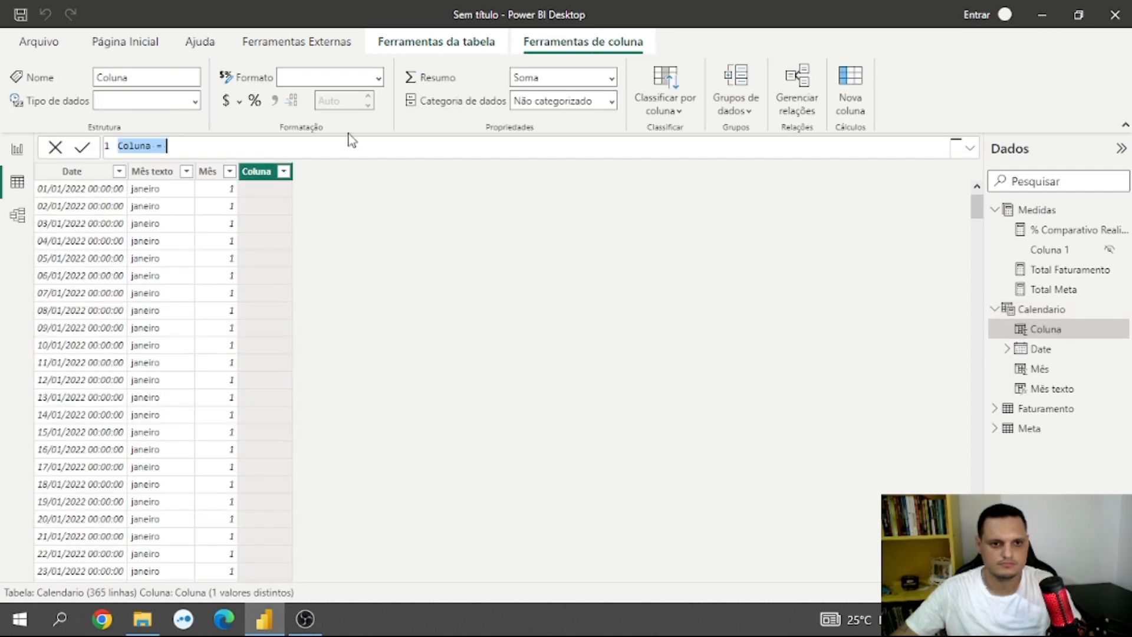
text(Mês Abrev)
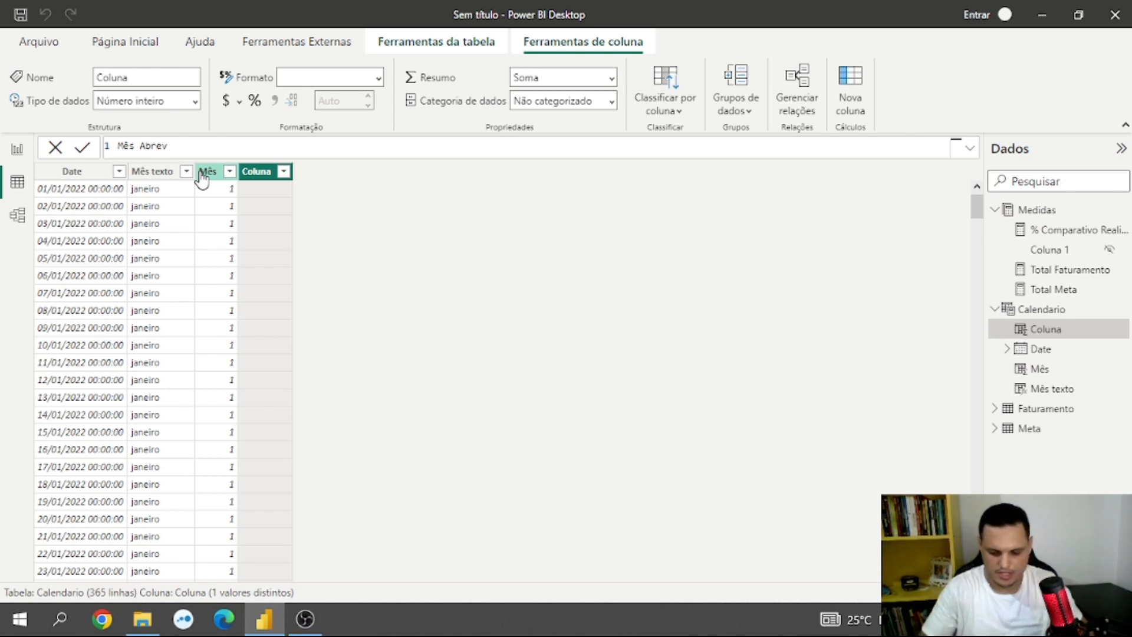
text(=)
key(shift+Return)
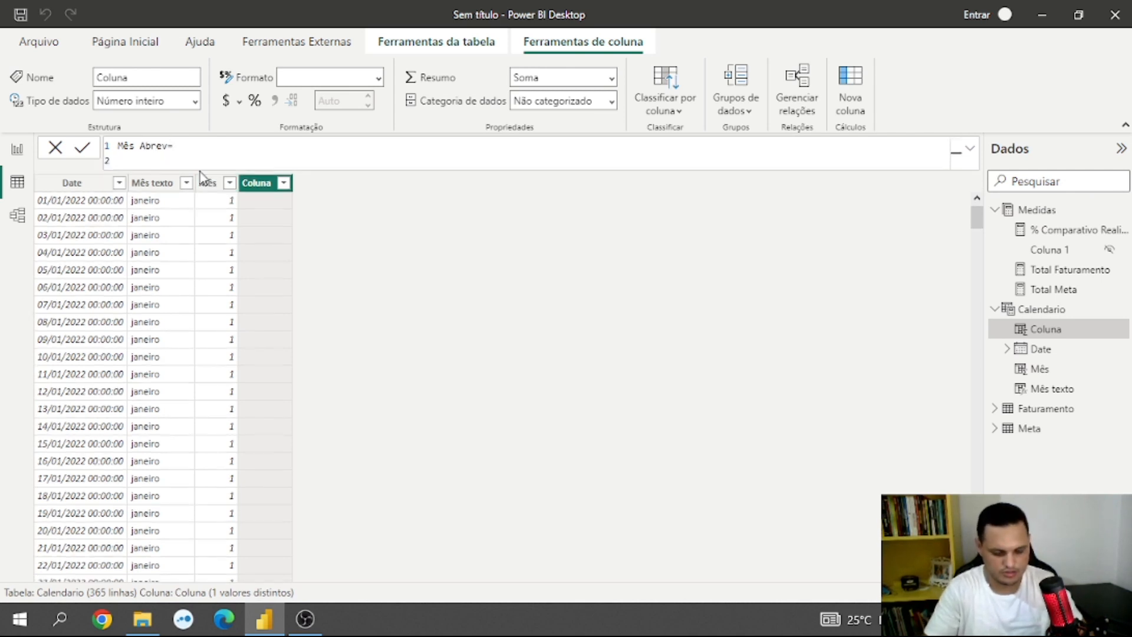
text(fo)
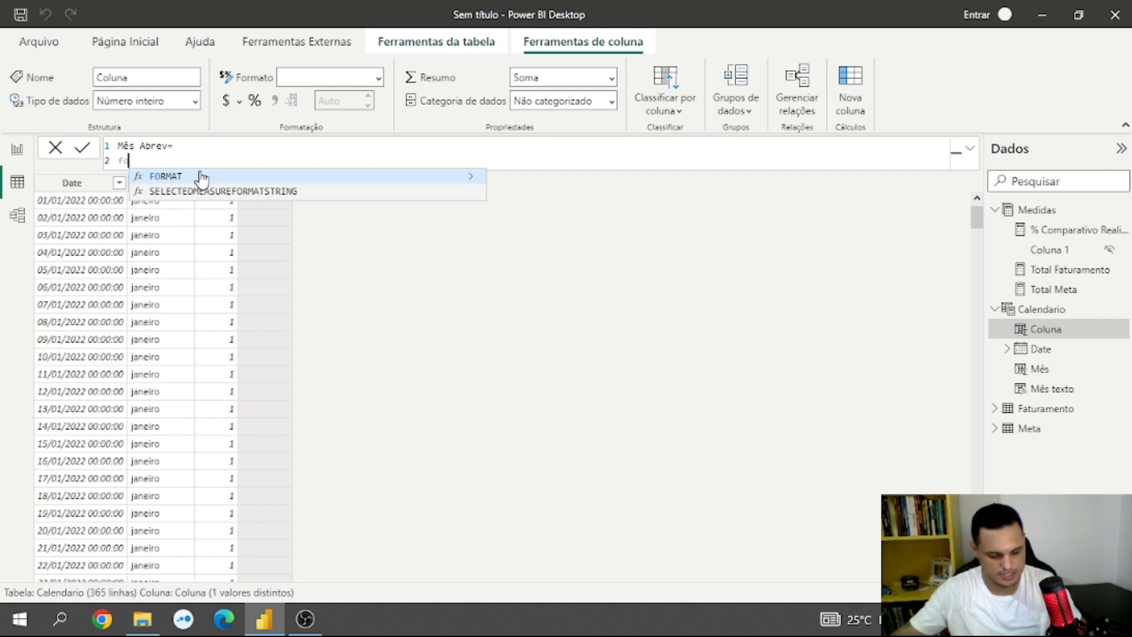
click(200, 176)
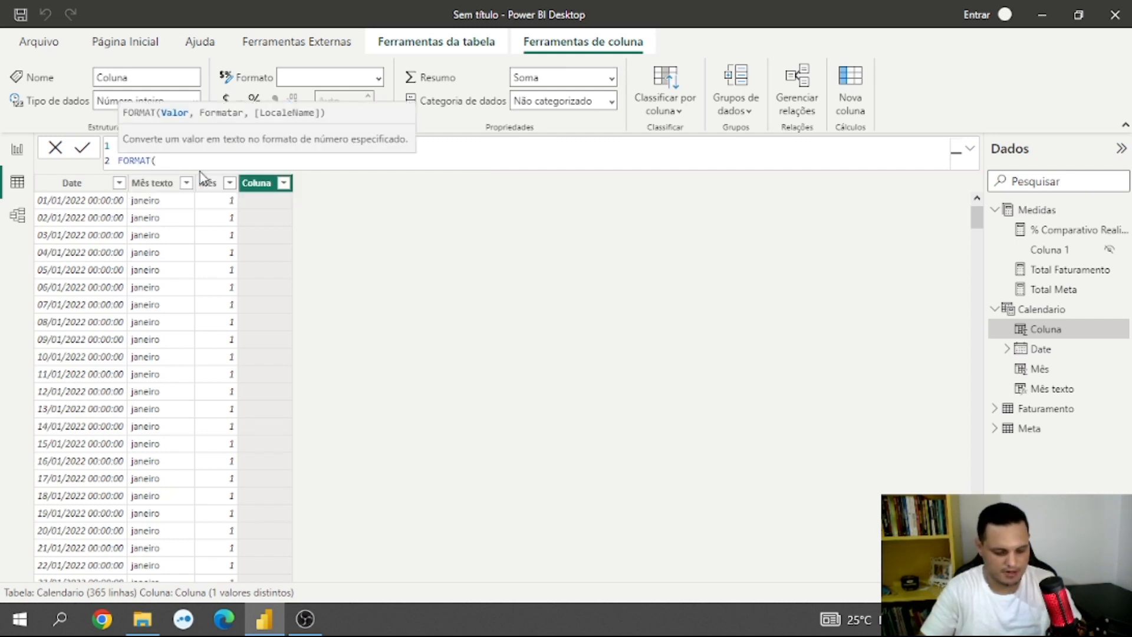
text(cale)
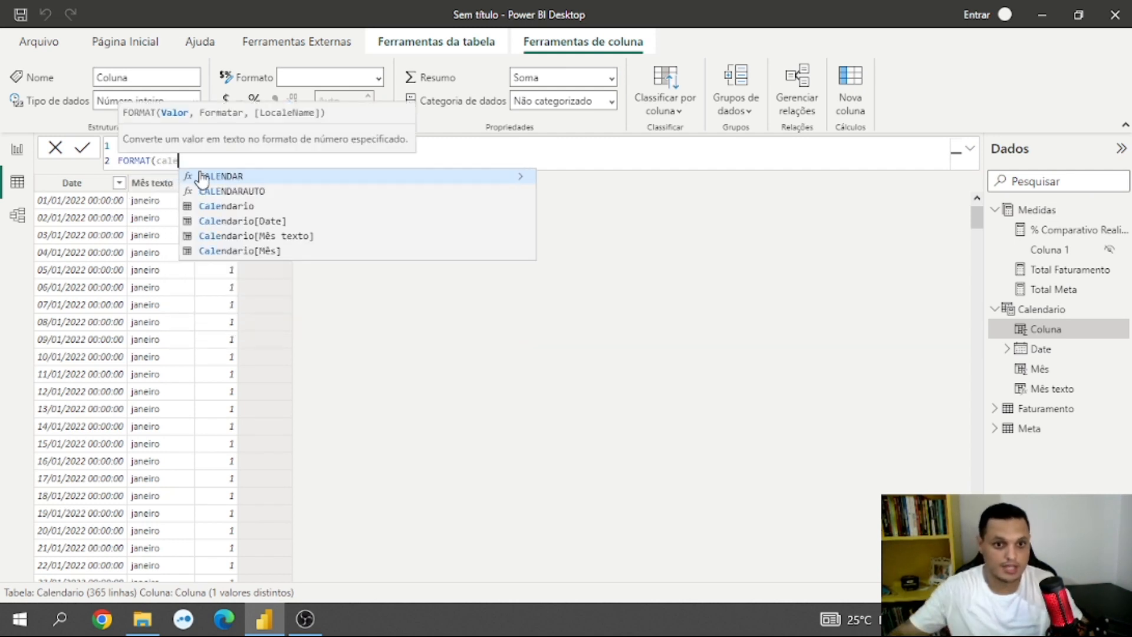
click(245, 222)
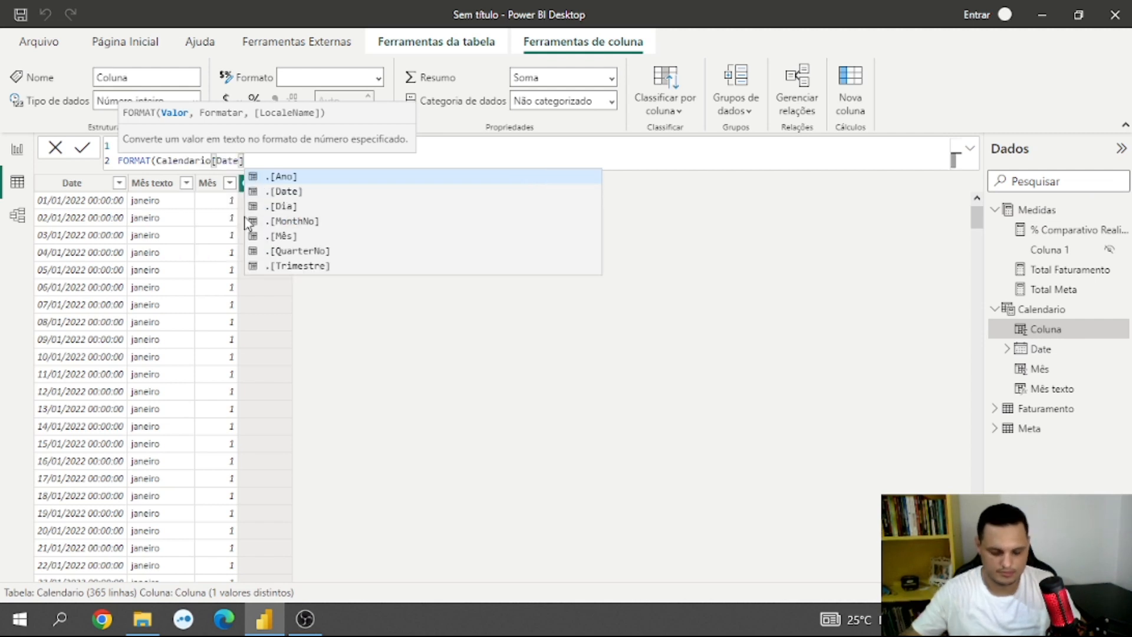
text(,)
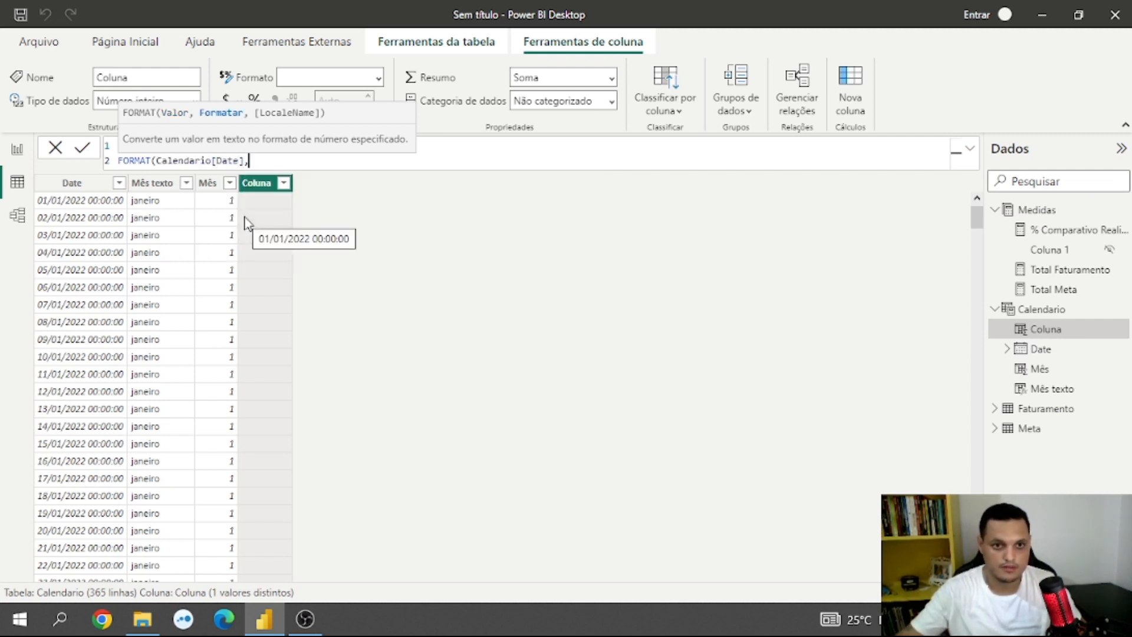
text("mmm)
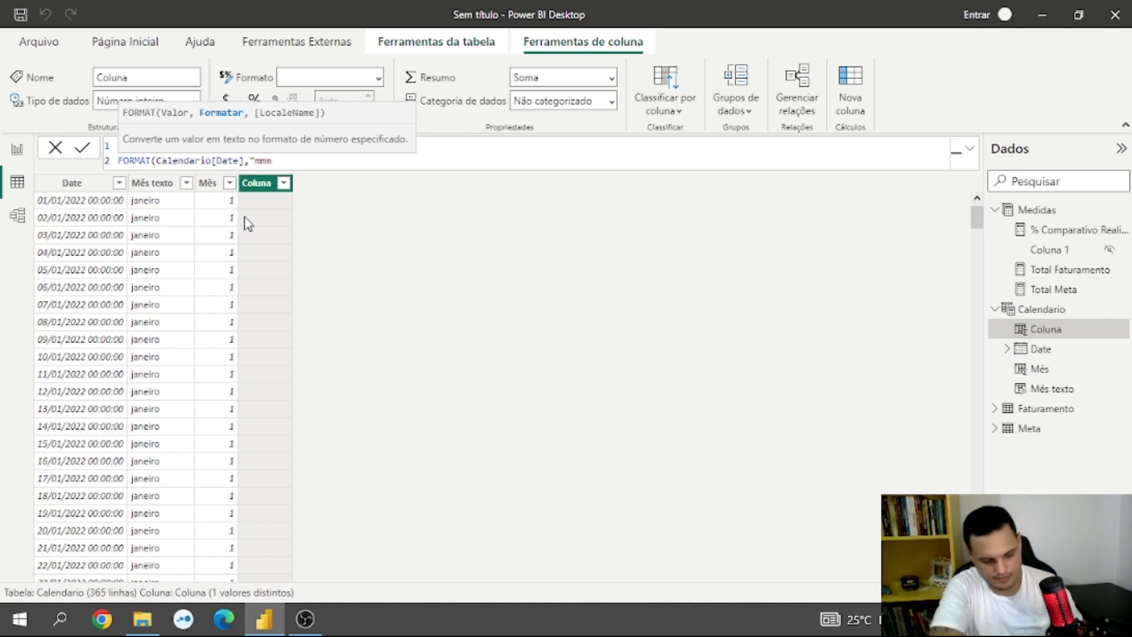
text("))
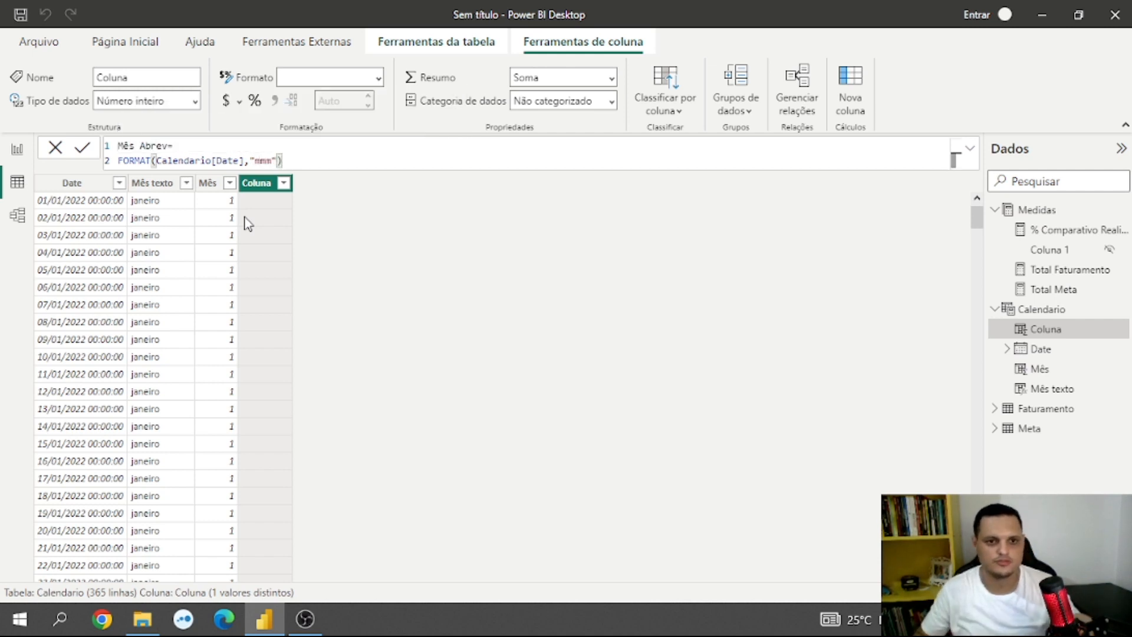
key(Return)
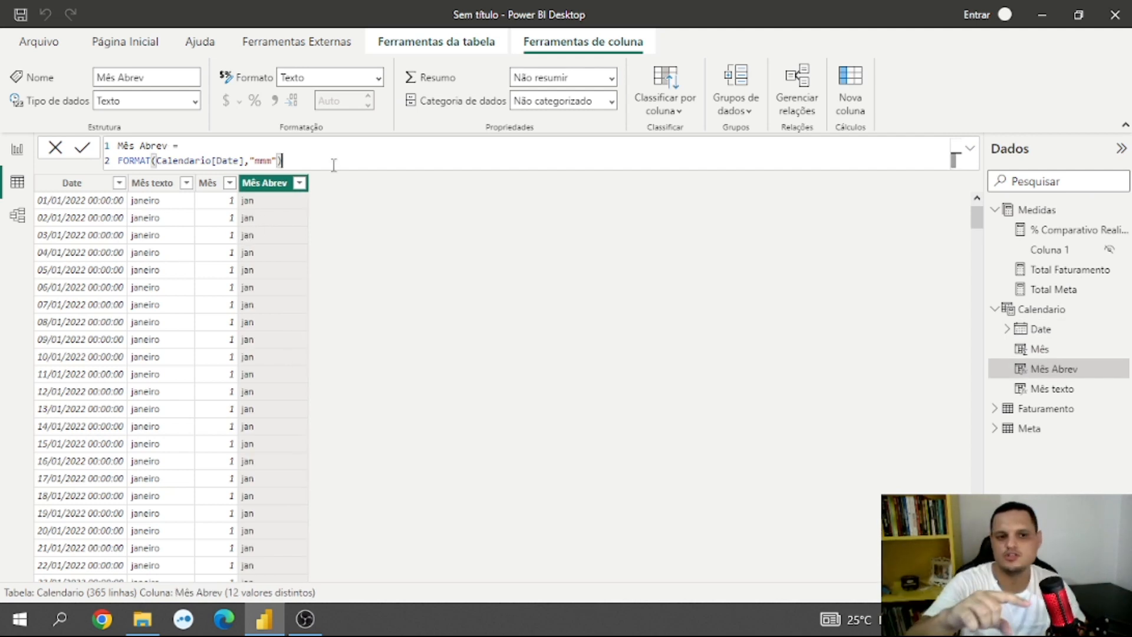
Sort the Mês Abrev column by the Mês column
click(276, 197)
click(665, 101)
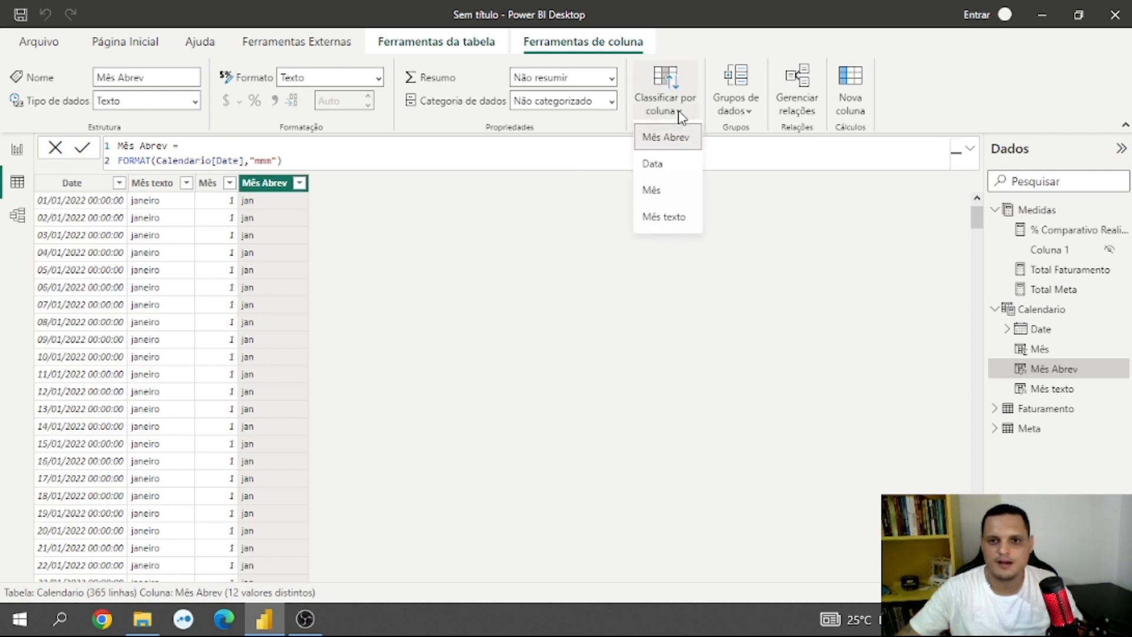
click(656, 195)
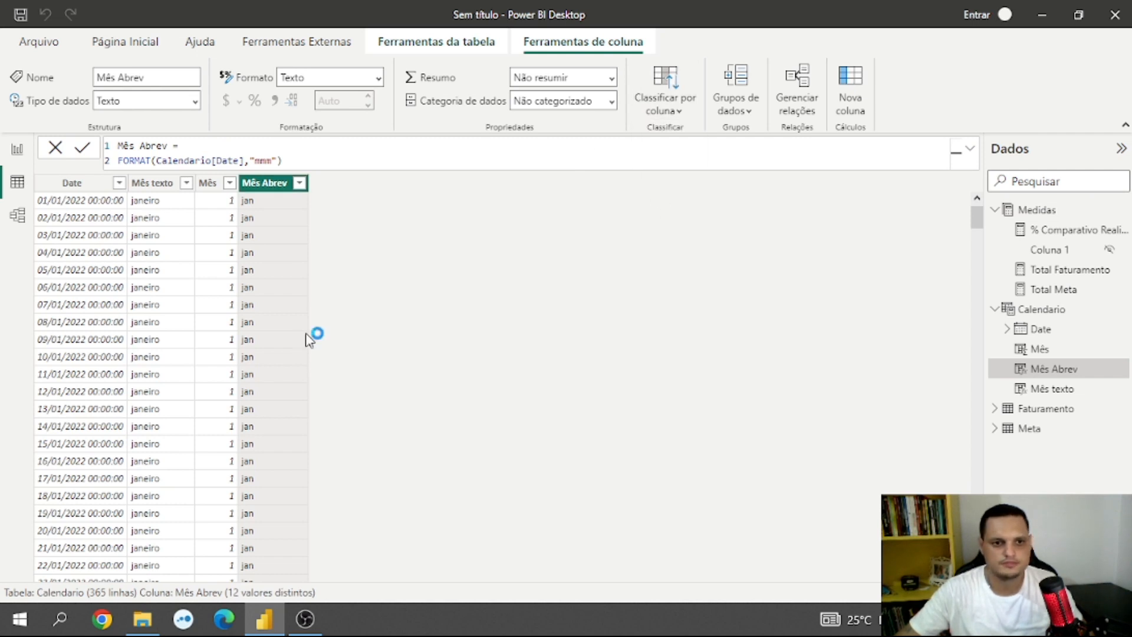
Return to the report page and assign Mês Abrev to the combo chart's X axis
click(17, 149)
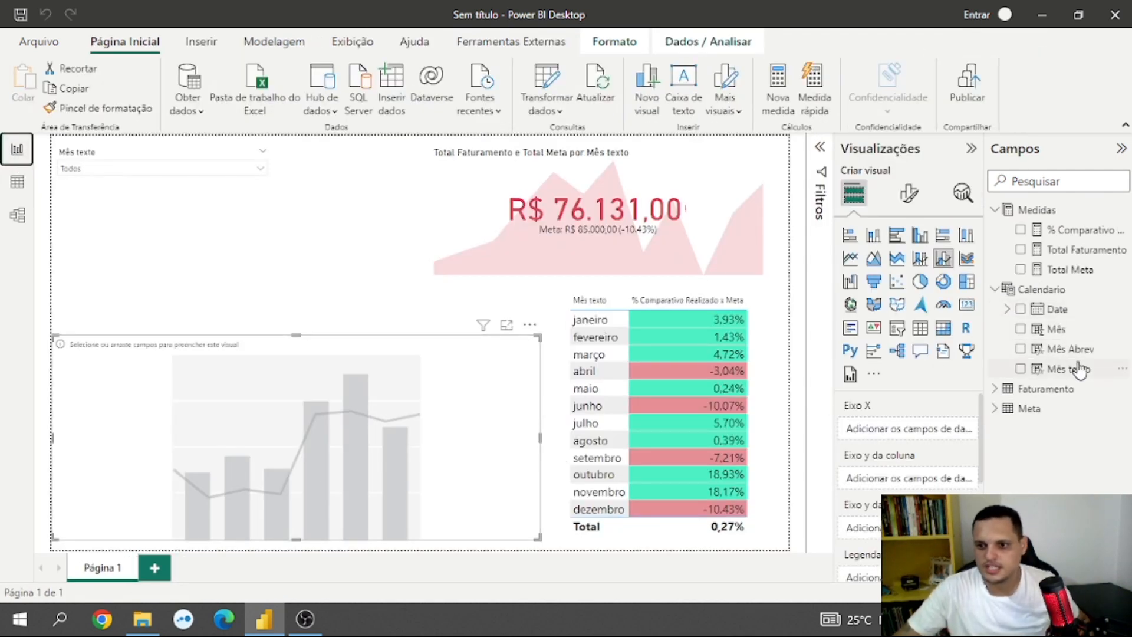
drag(1078, 356, 944, 440)
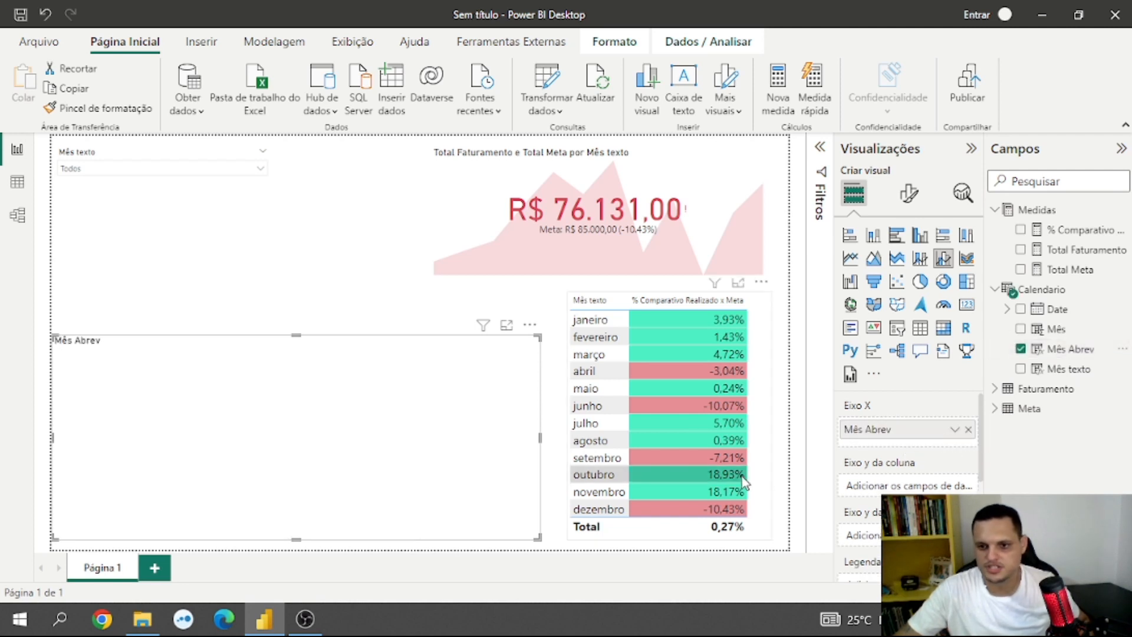
Assign Total Faturamento to the combo chart's column Y axis and Total Meta to its line Y axis
scroll(906, 475, down, 1)
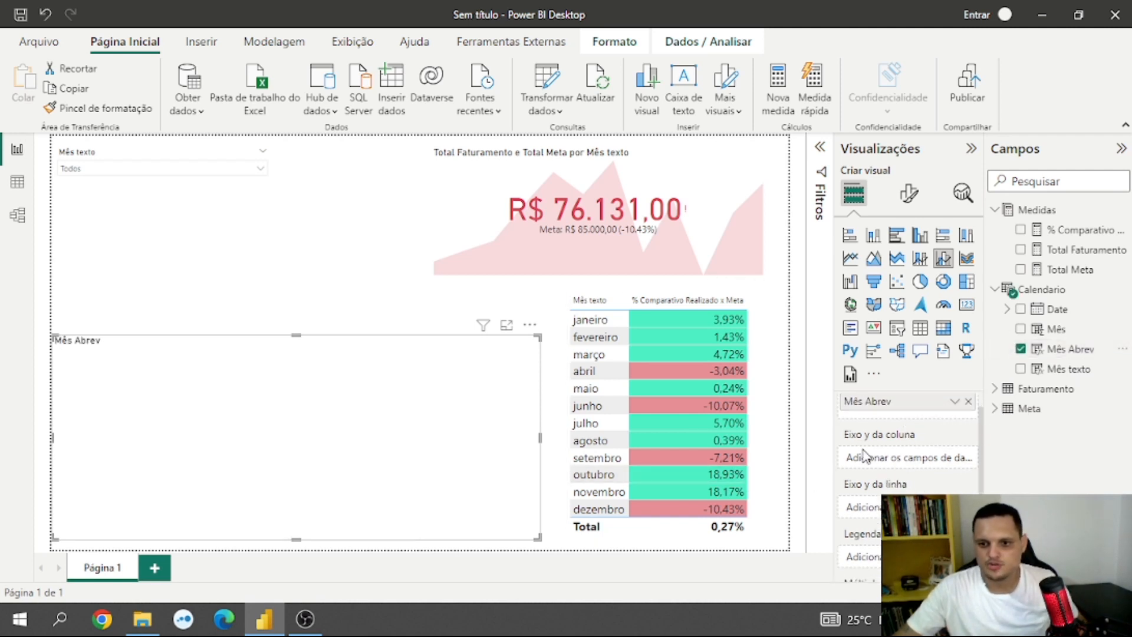
drag(1083, 249, 950, 462)
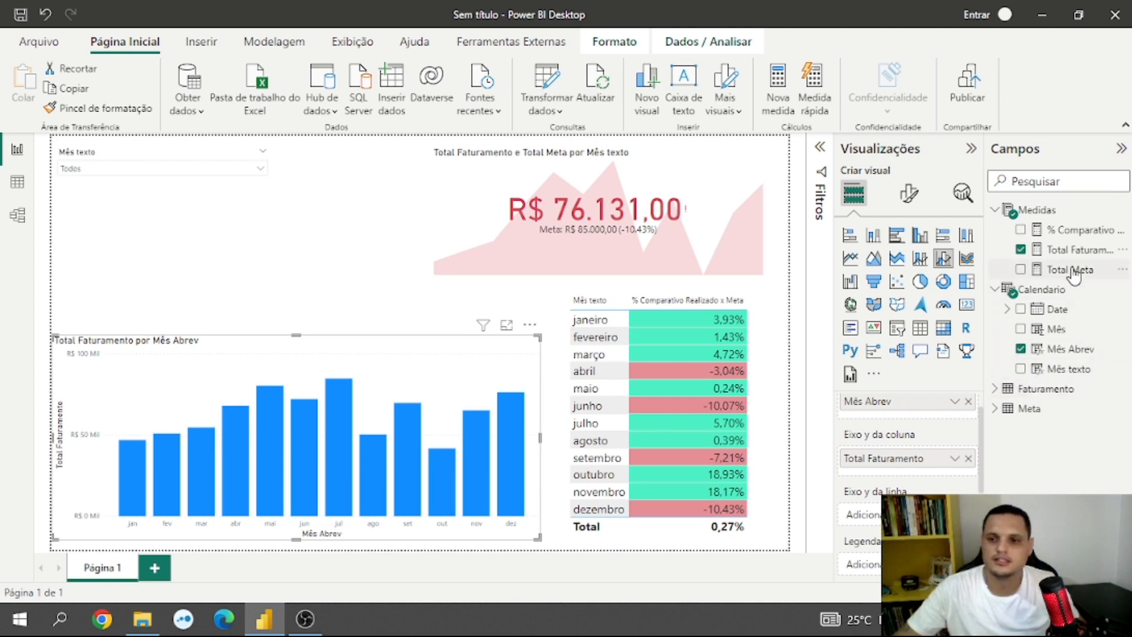
drag(1070, 269, 862, 515)
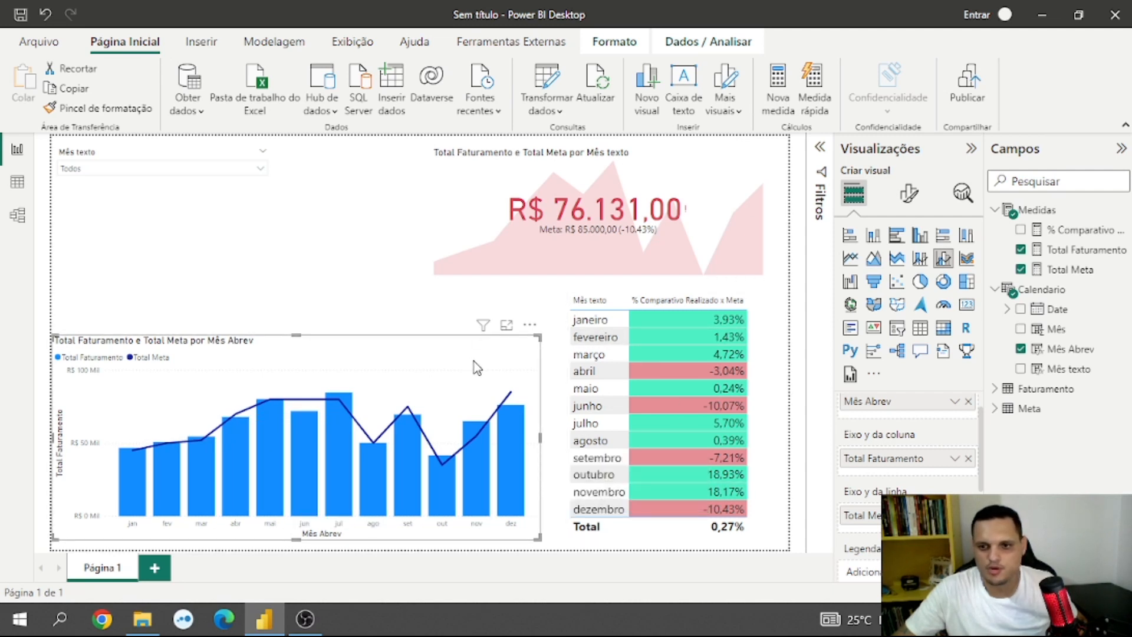
Turn off the titles of the combo chart's Y axis and X axis
click(907, 191)
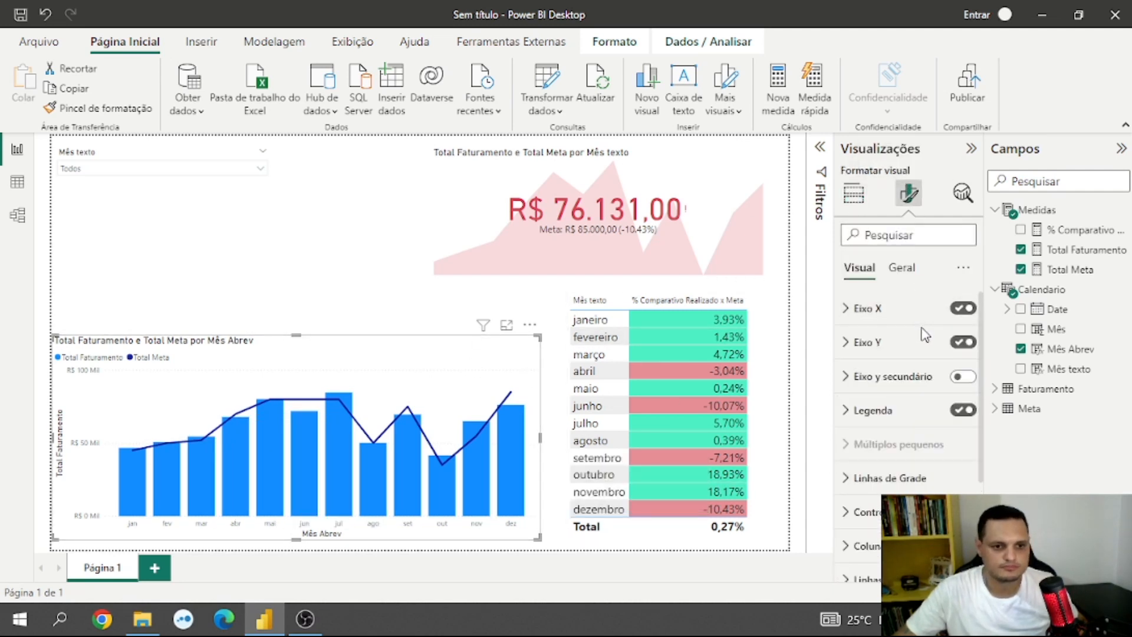
click(849, 343)
scroll(920, 422, down, 2)
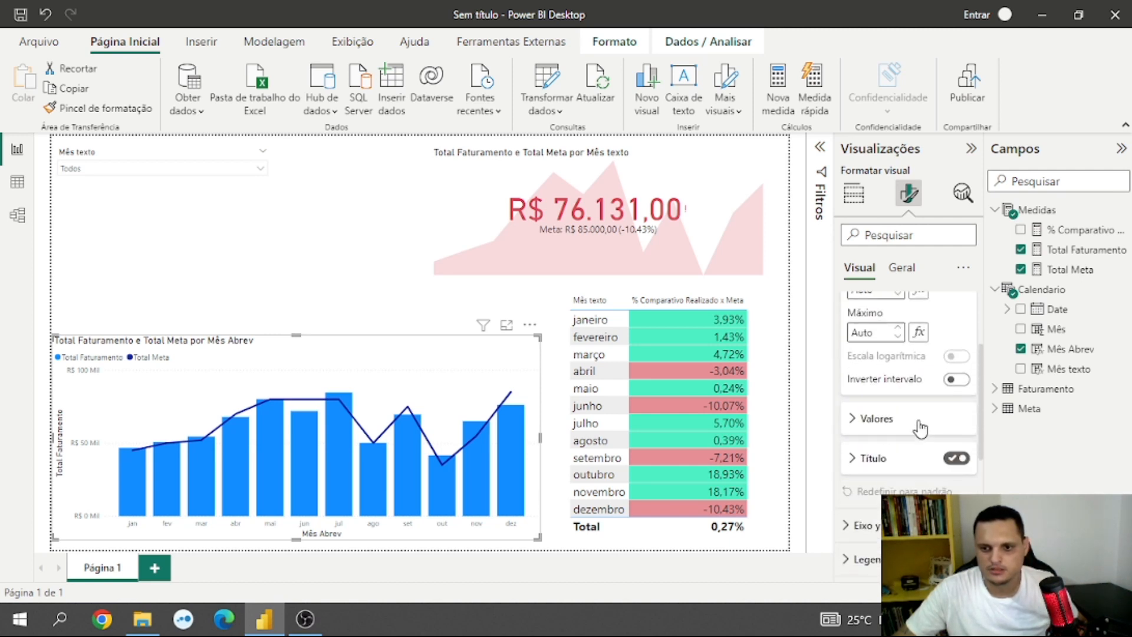
click(955, 456)
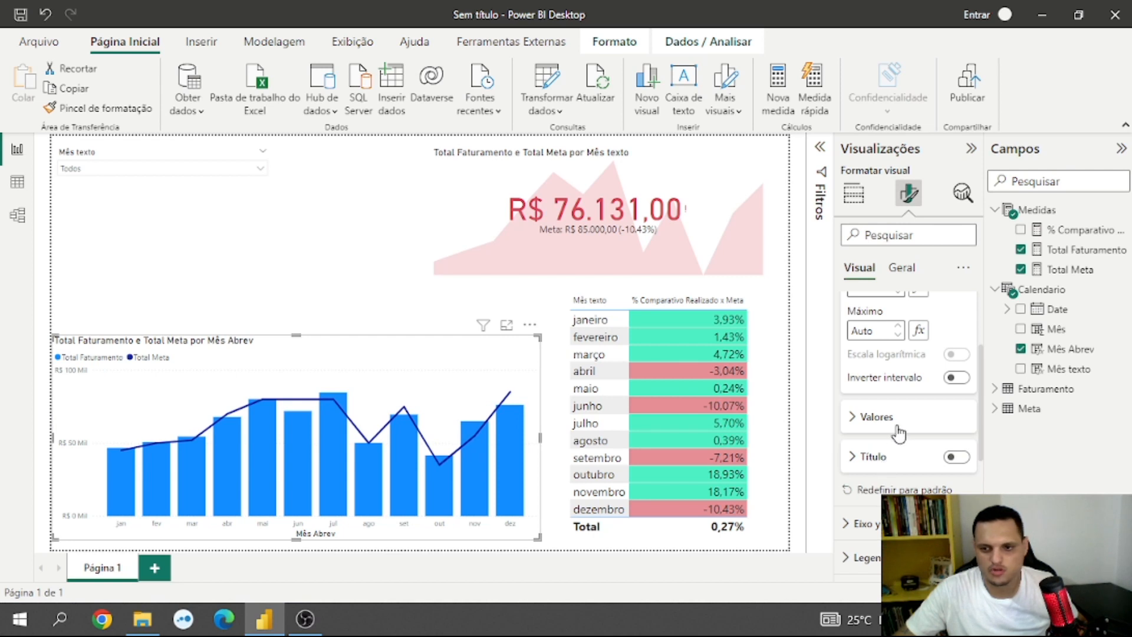
scroll(894, 430, up, 4)
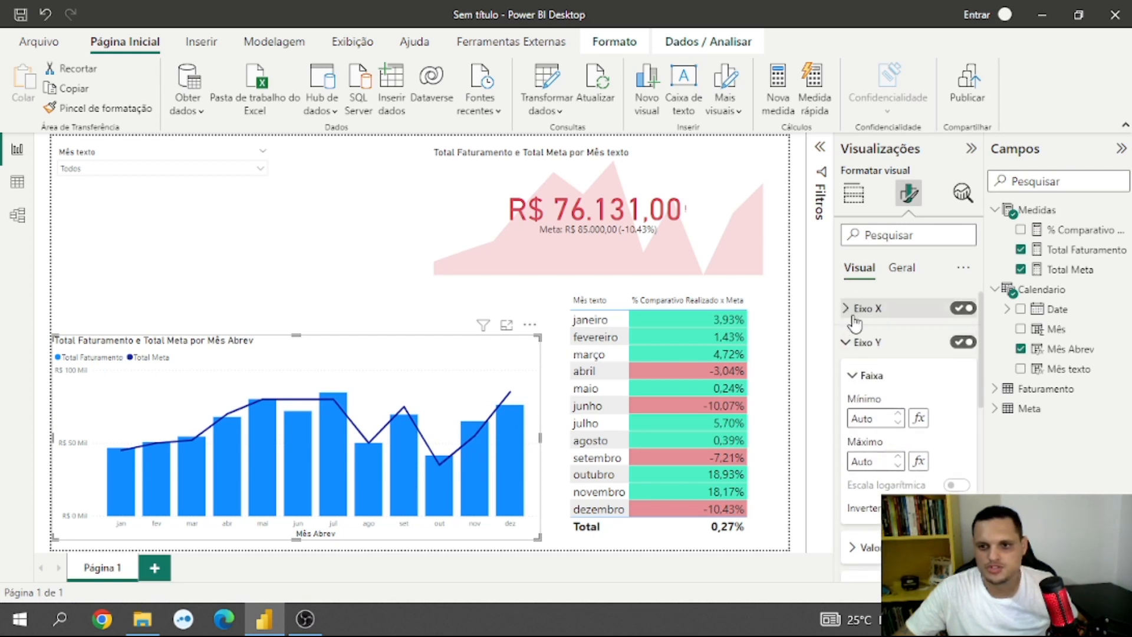
click(848, 310)
scroll(935, 404, down, 3)
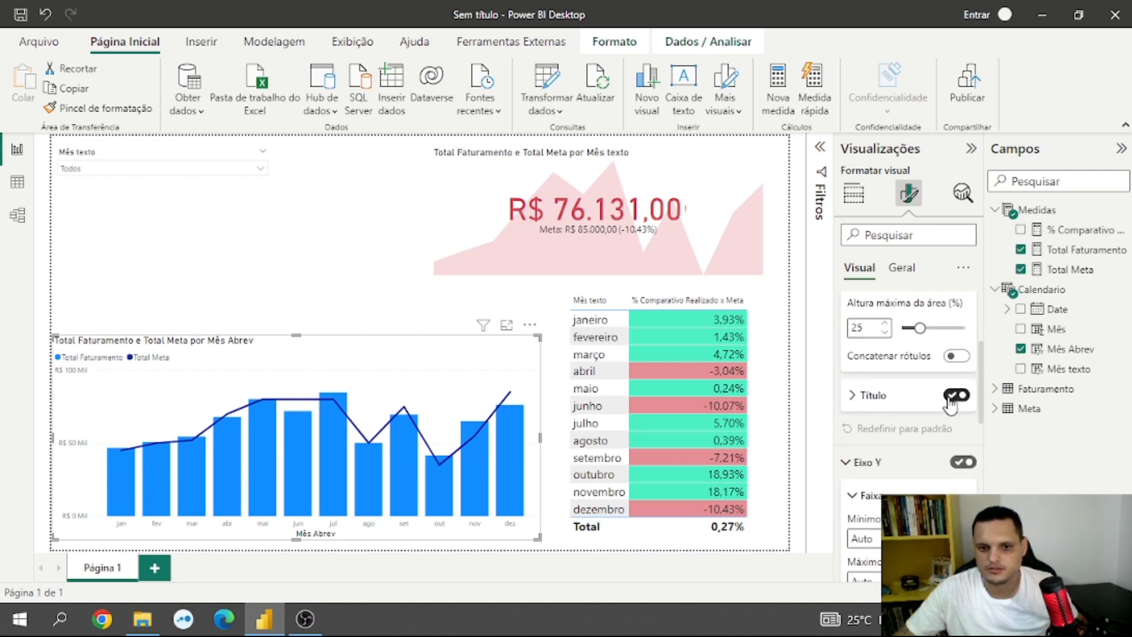
click(955, 395)
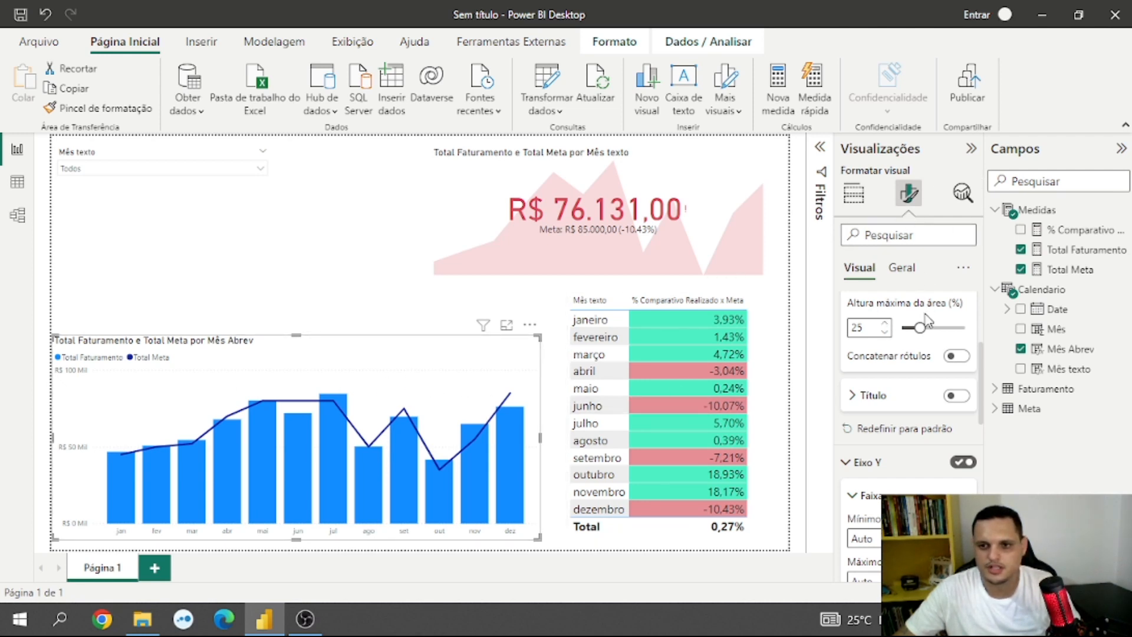
Find the gridline settings with the search term "grade" and turn off the combo chart's horizontal gridlines
scroll(928, 321, up, 3)
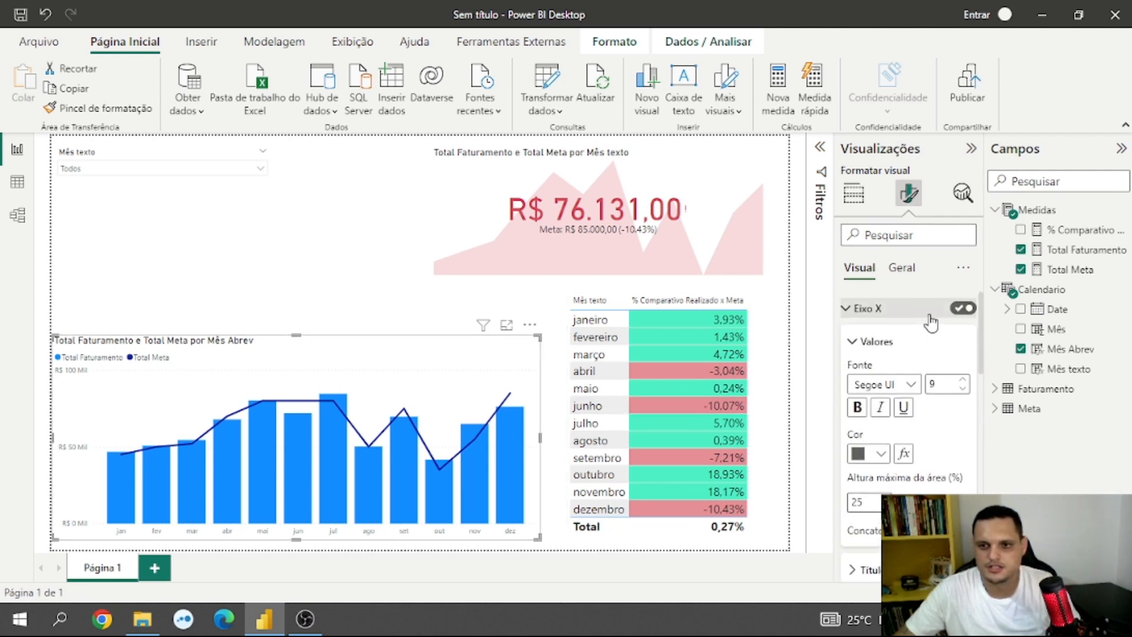
click(921, 239)
text(grade)
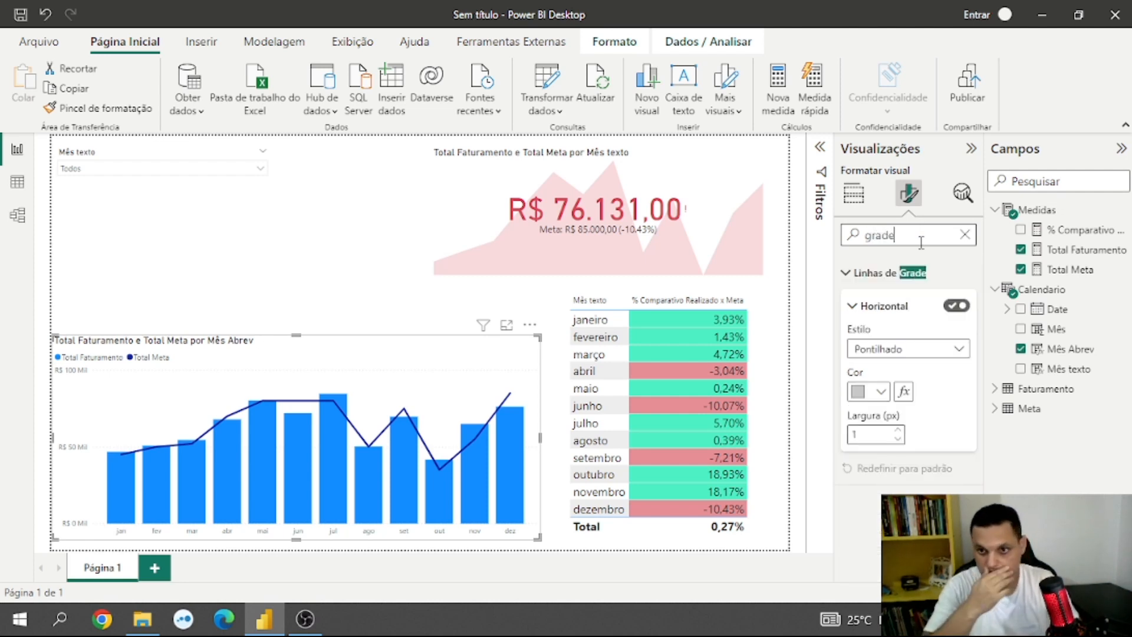
click(956, 306)
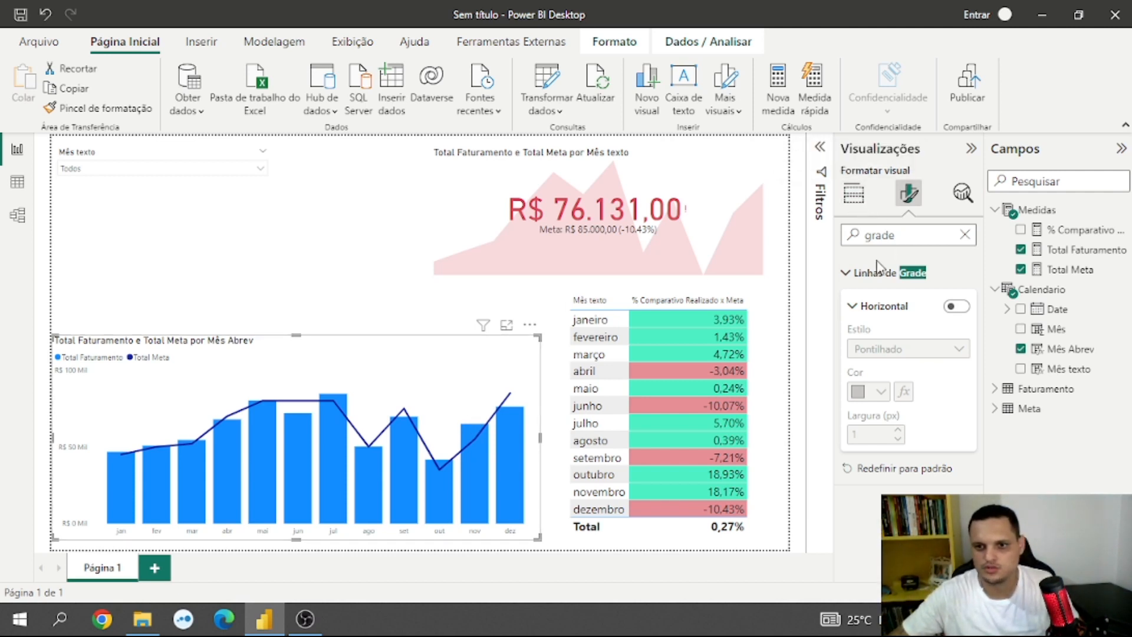
click(964, 234)
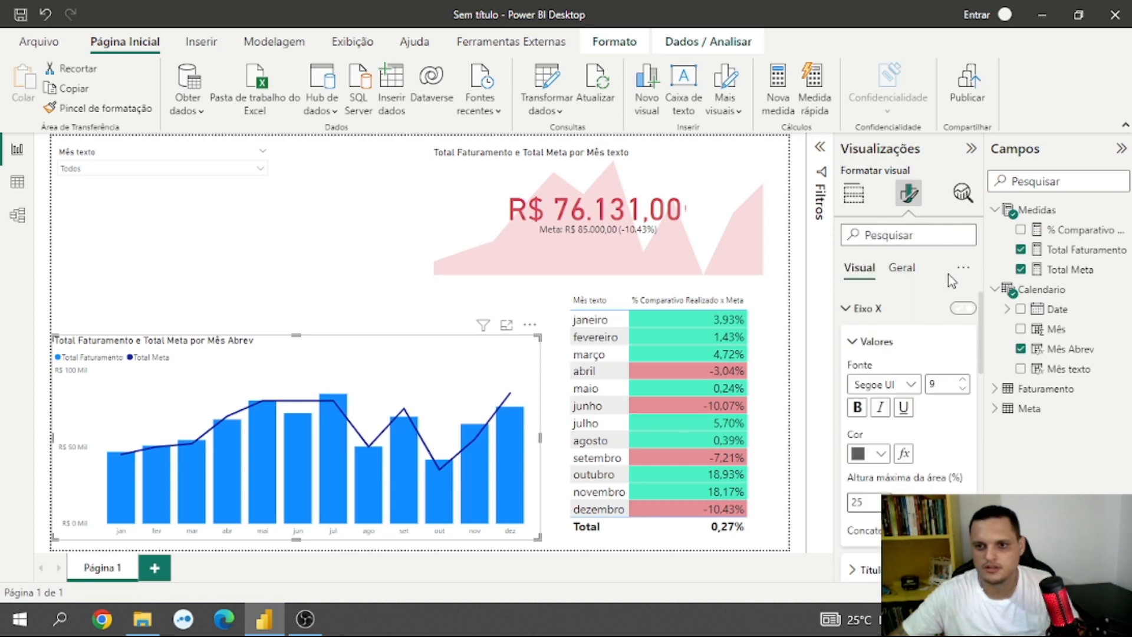
Set the combo chart's column color to conditional formatting by rules (Regras), based on % Comparativo Realizado x Meta
scroll(904, 407, down, 10)
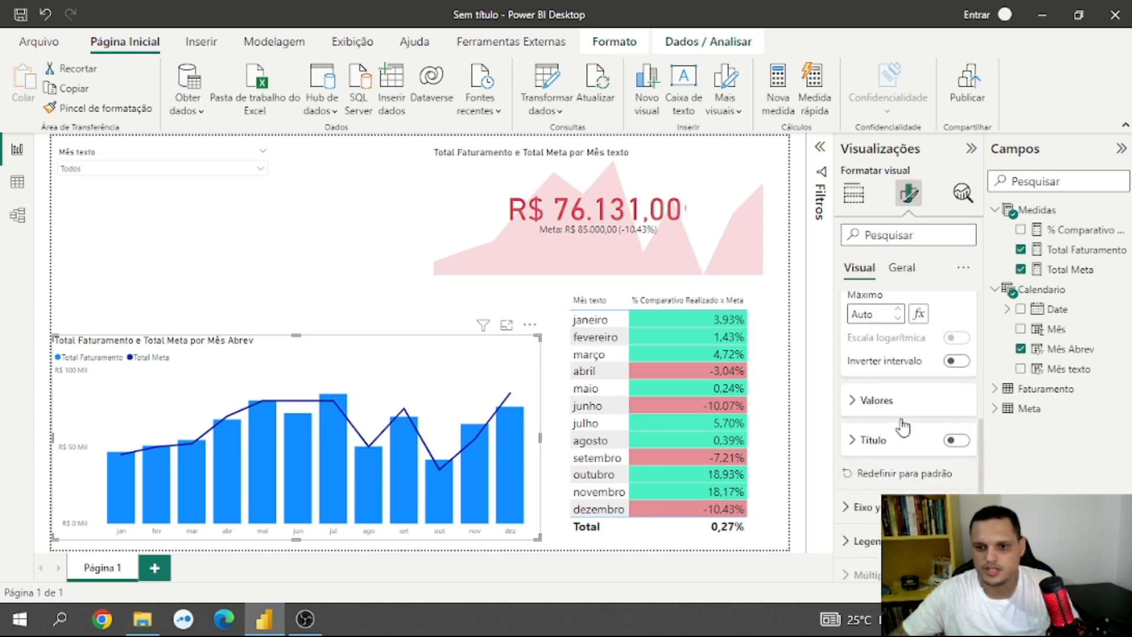
scroll(905, 435, down, 4)
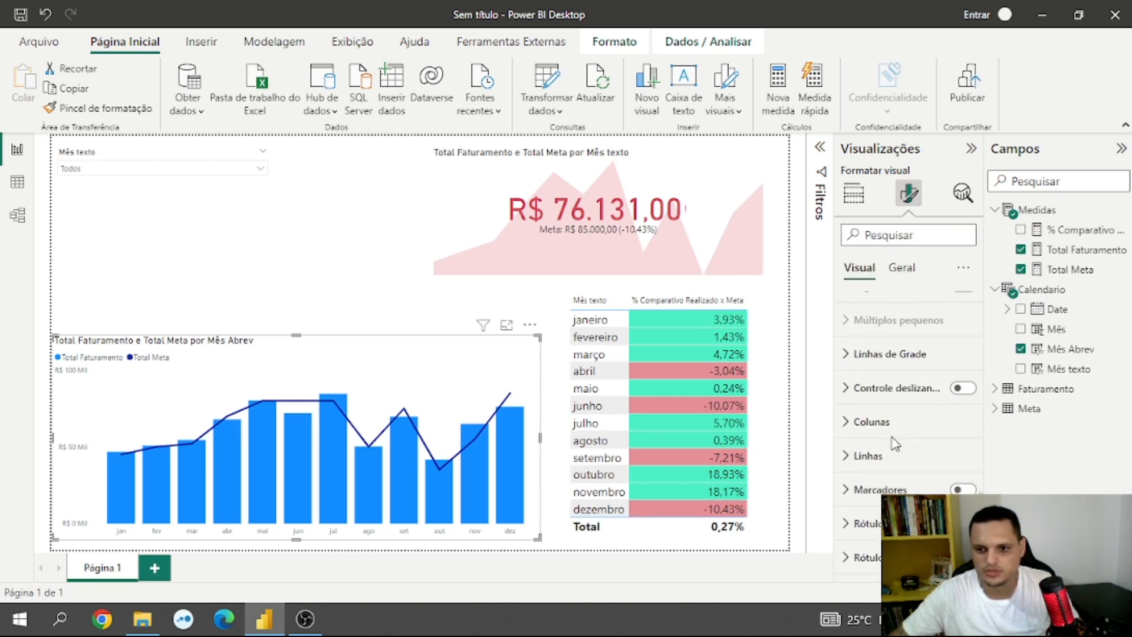
click(867, 421)
scroll(905, 428, down, 3)
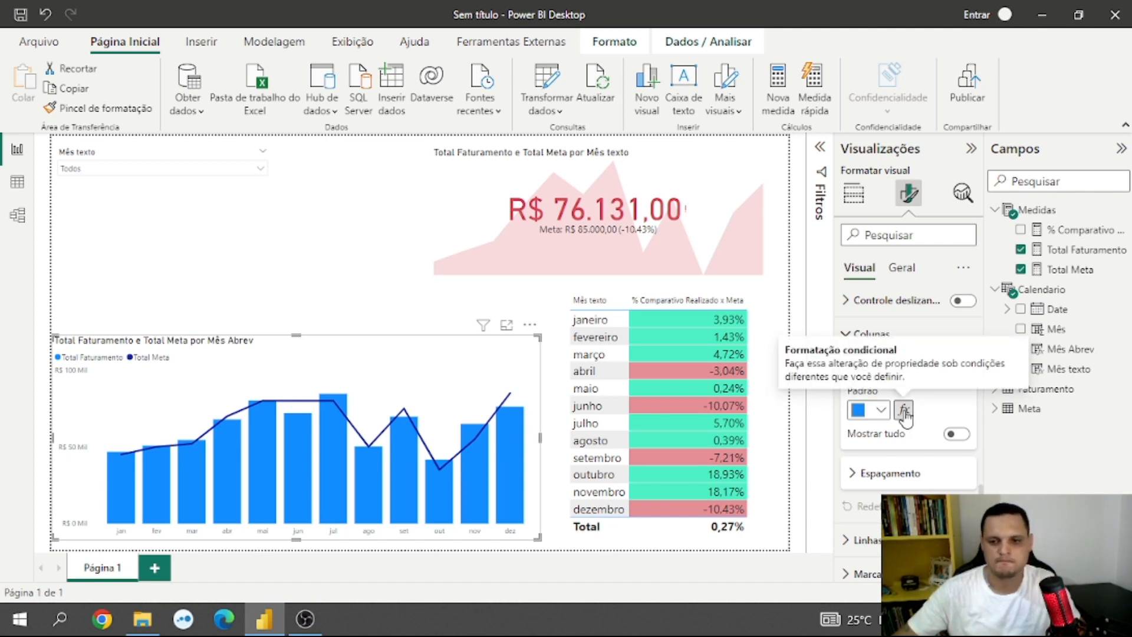
click(904, 411)
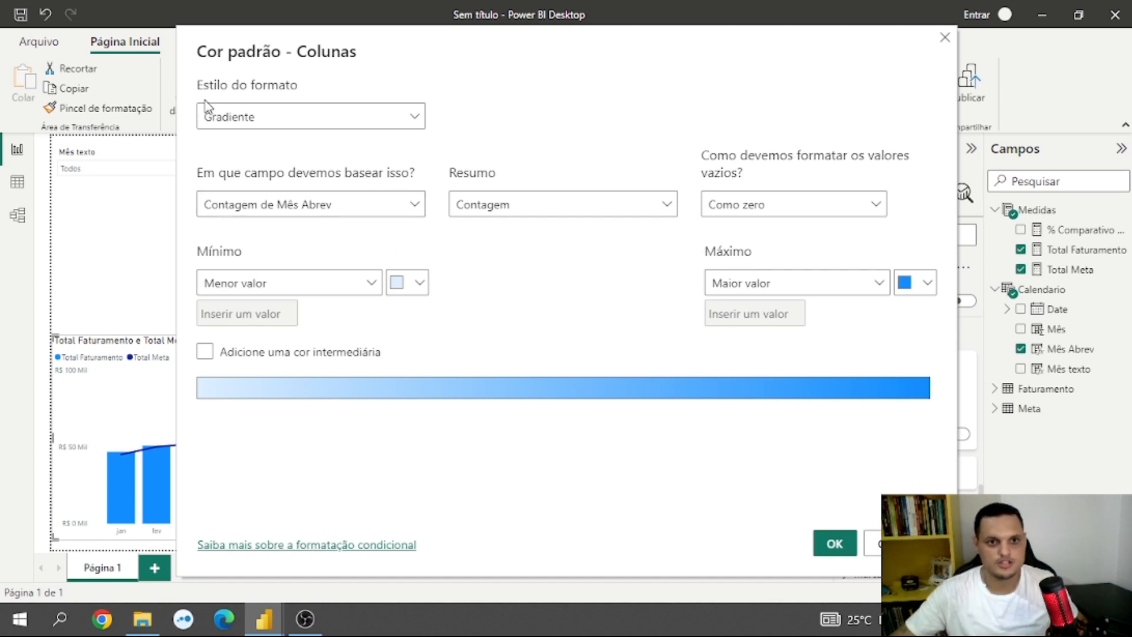
click(416, 118)
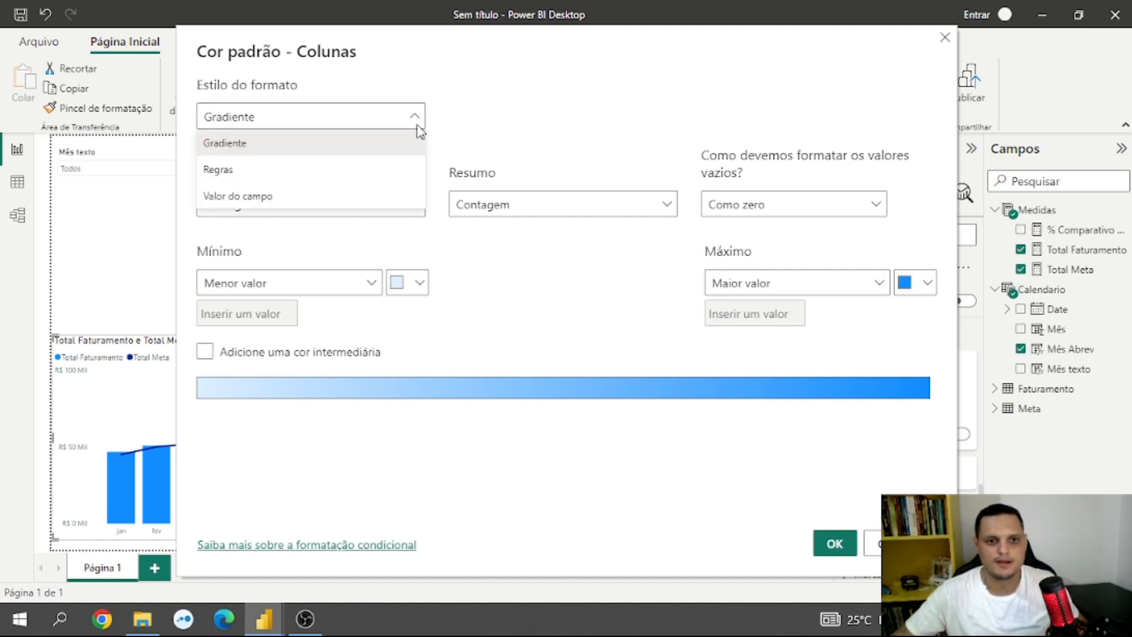
click(219, 171)
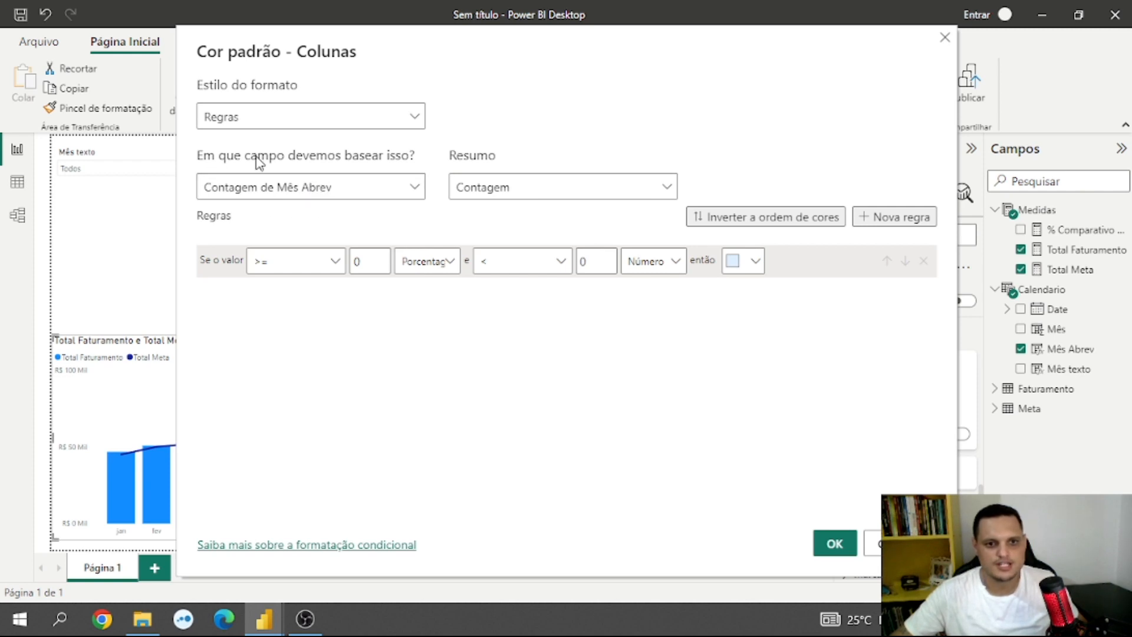
click(412, 190)
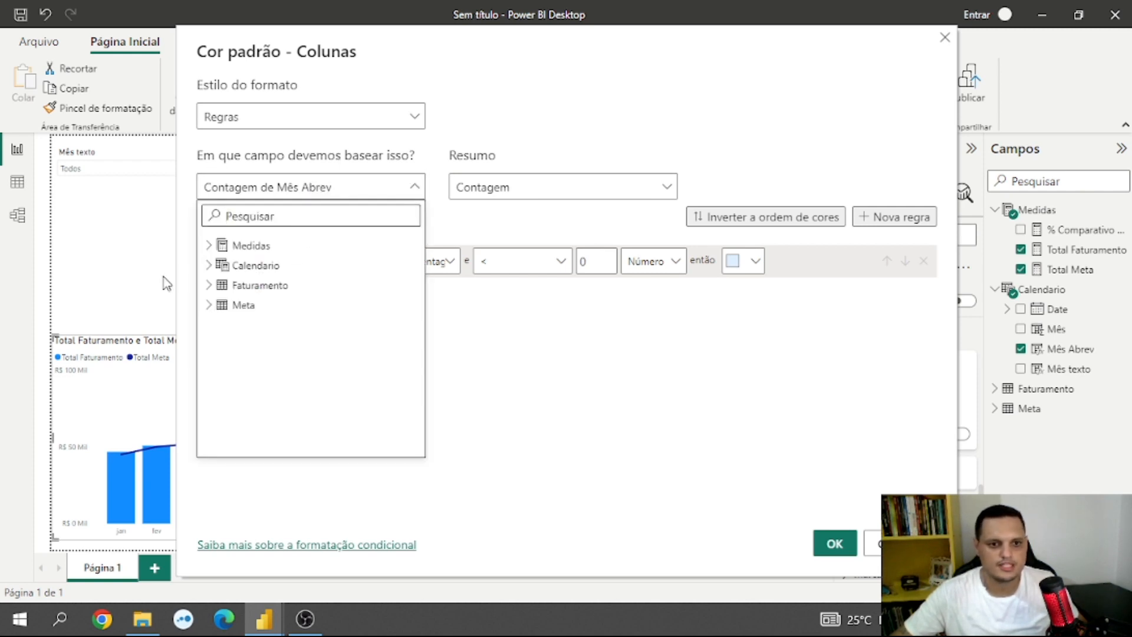
click(210, 247)
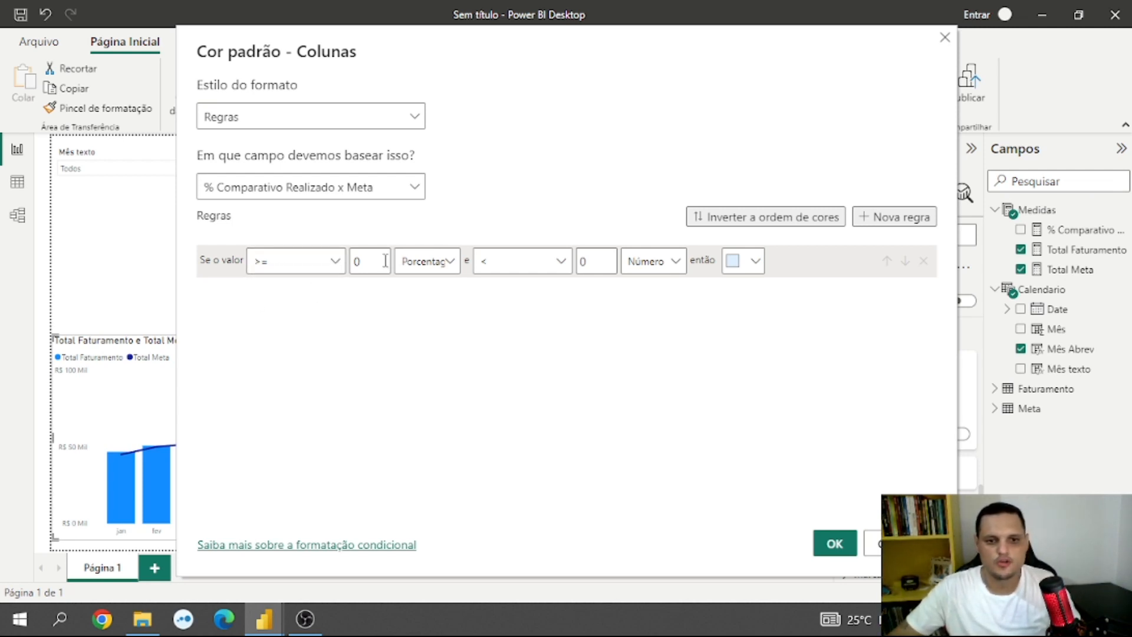
Define the first color rule as >= 0 Número and < Máx Número, with a medium-dark blue
click(443, 270)
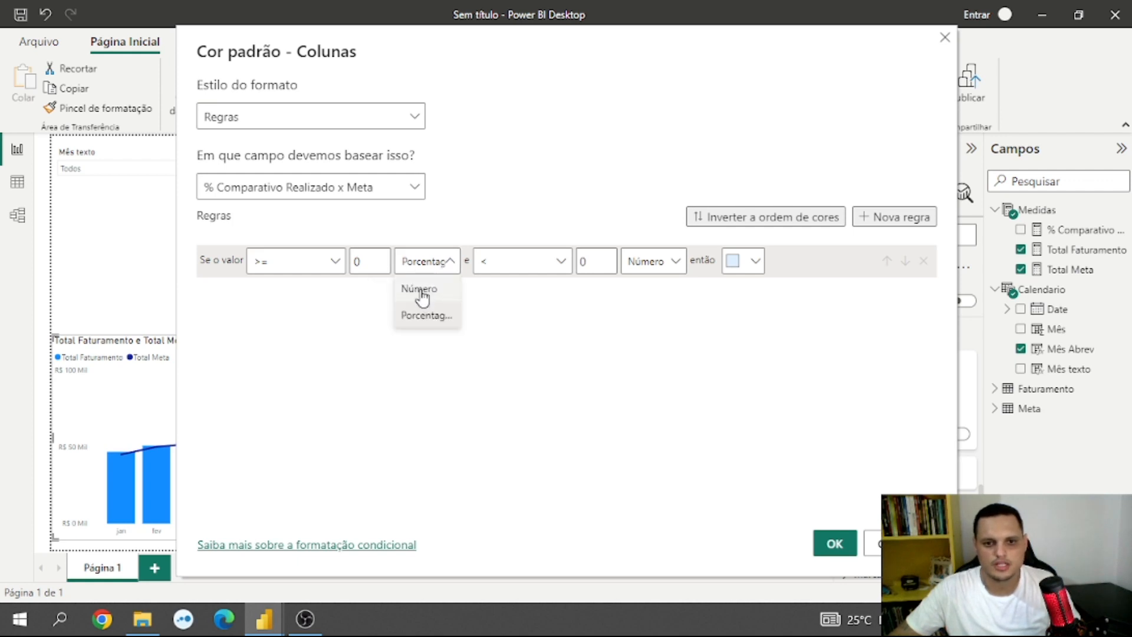
click(422, 291)
click(597, 261)
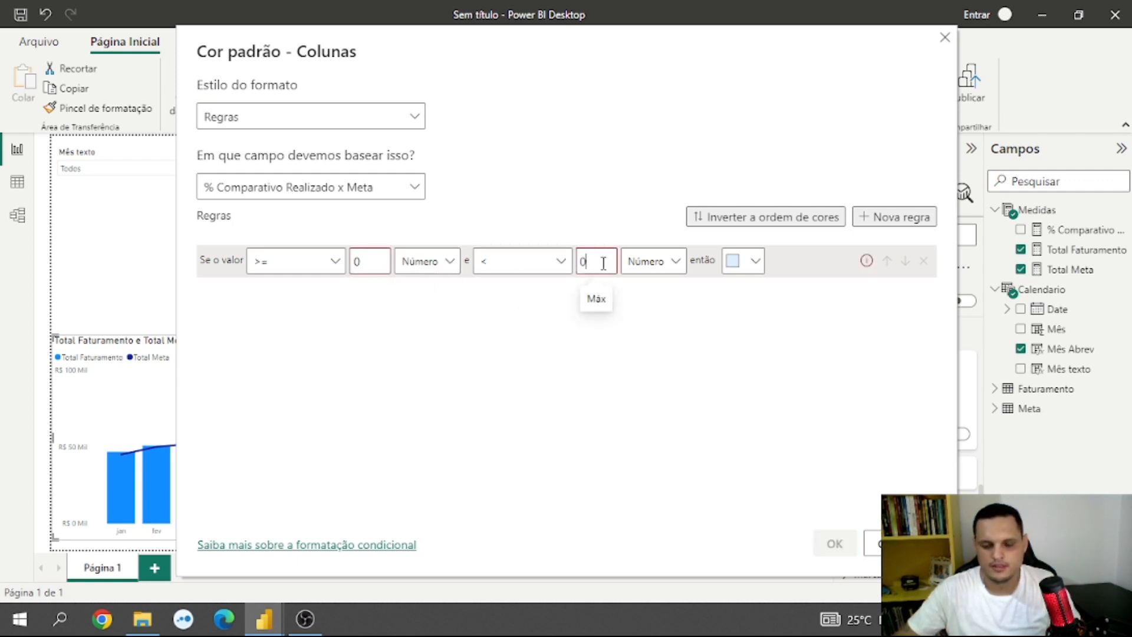
key(BackSpace)
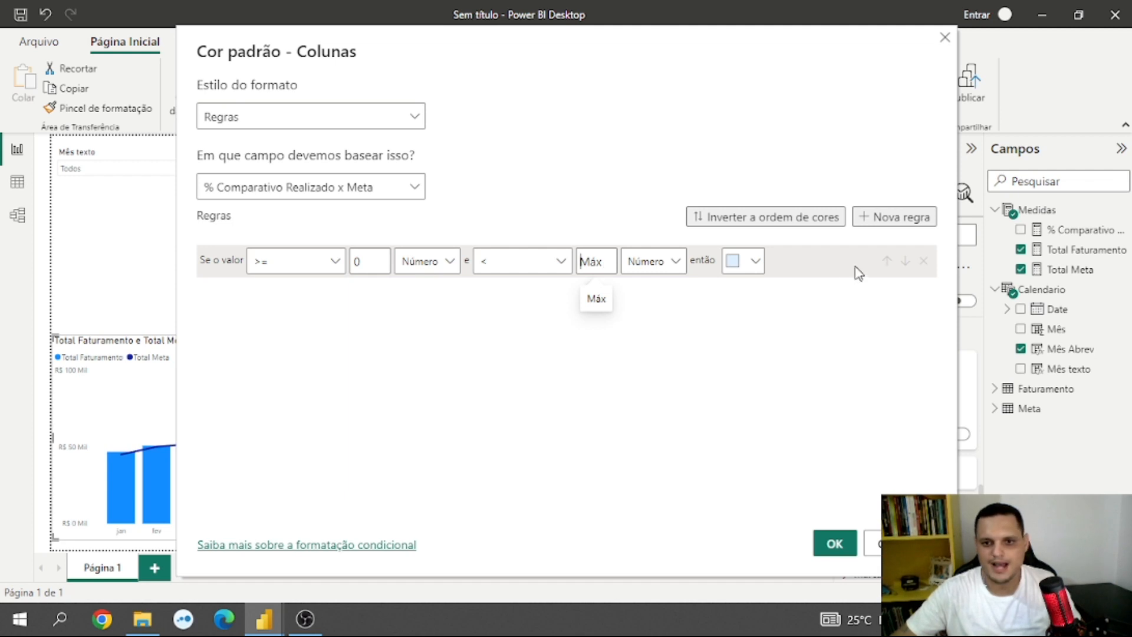
click(741, 263)
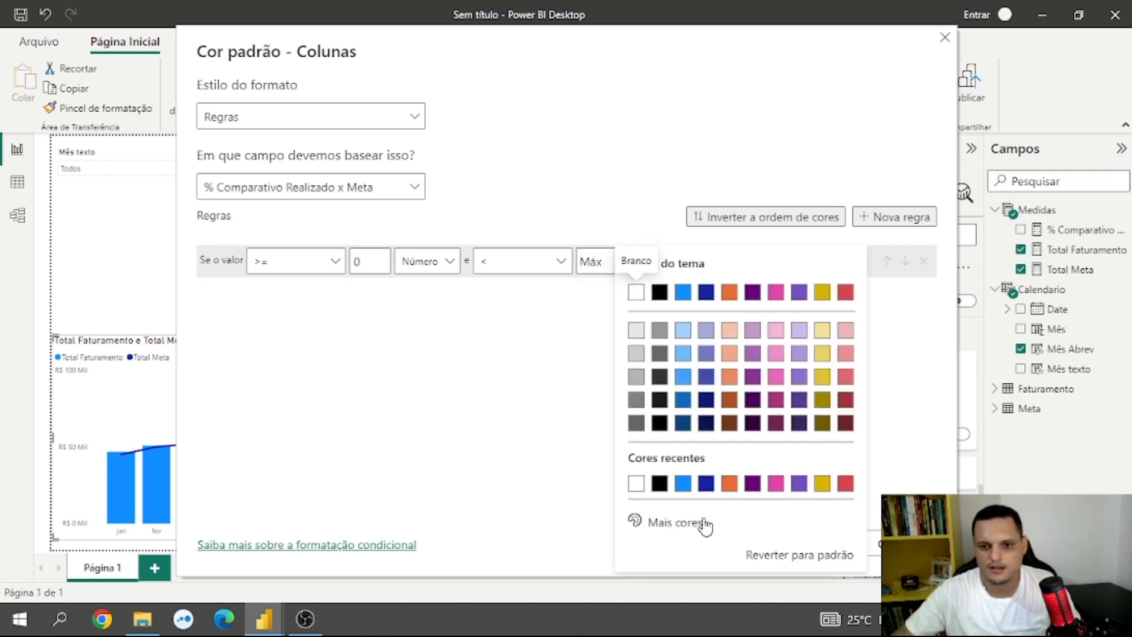
click(706, 422)
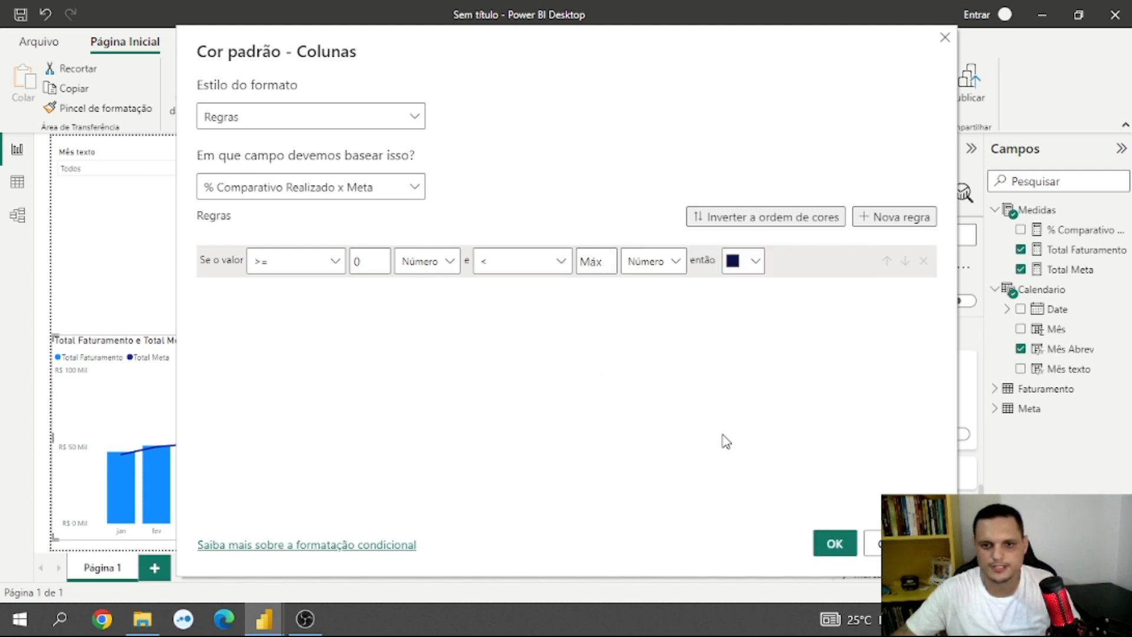
click(754, 266)
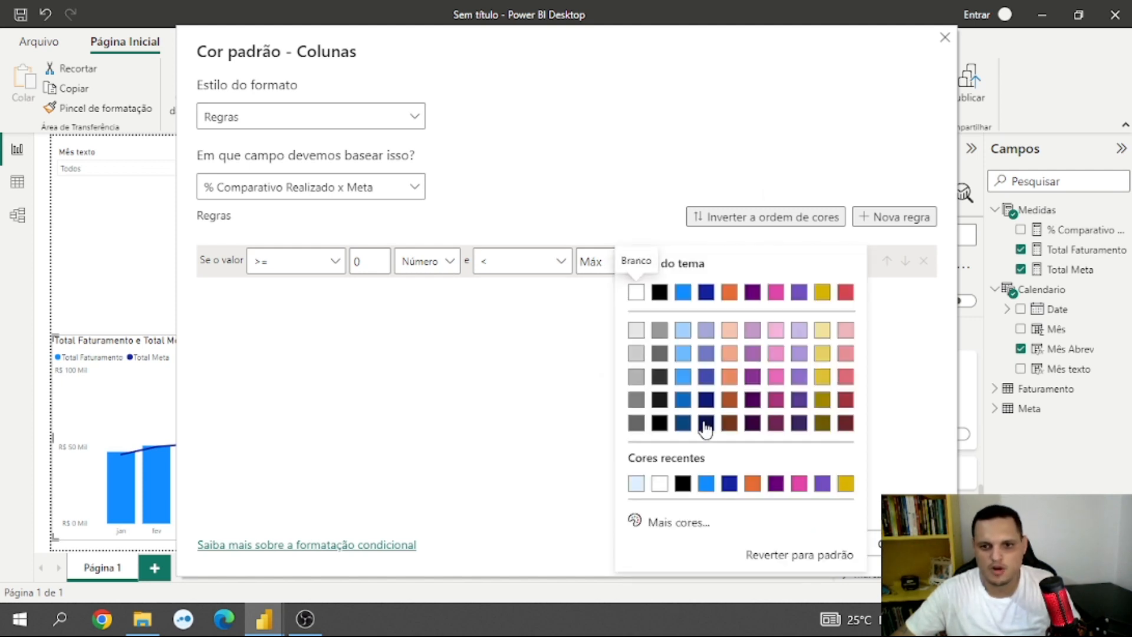
click(683, 400)
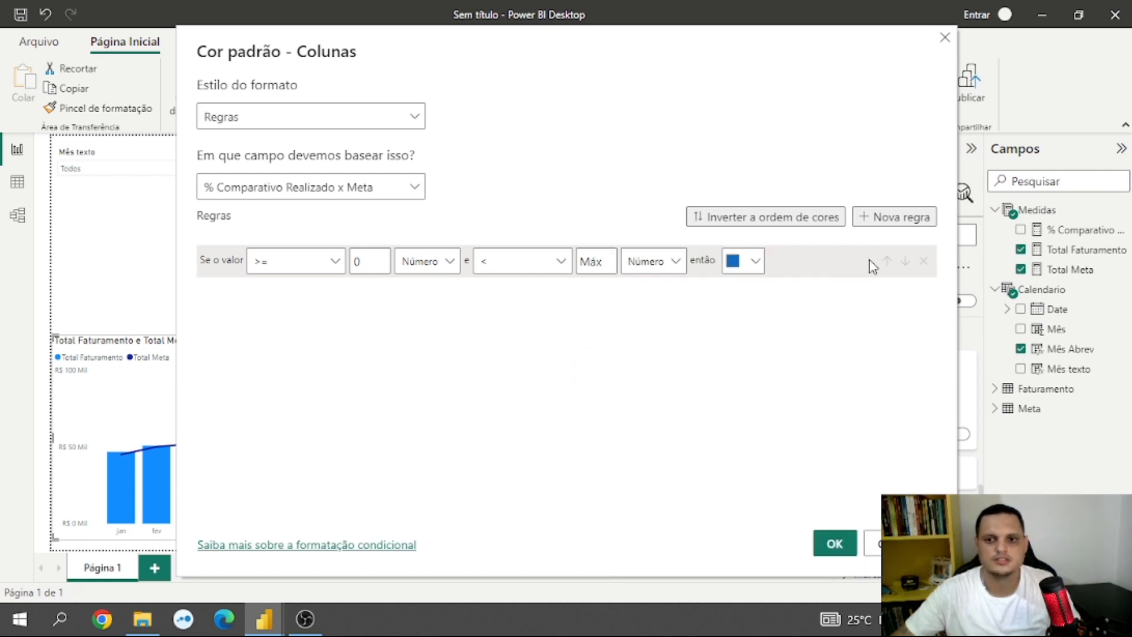
Add a second color rule for >= Mín Número and < 0 Número in light red, and apply the column formatting
click(887, 223)
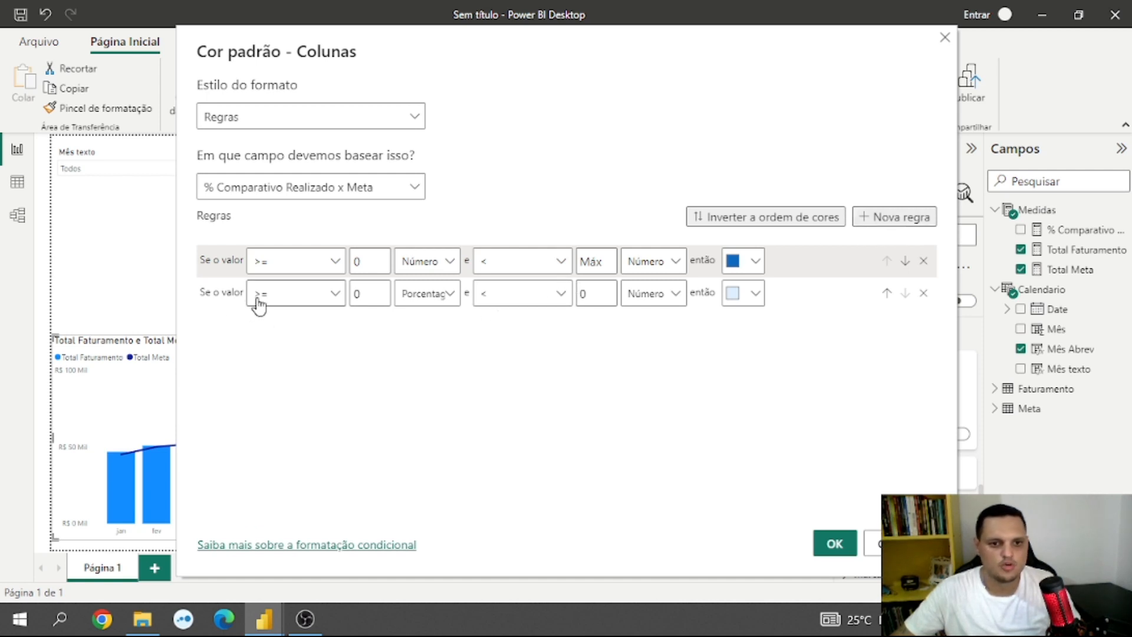
click(357, 294)
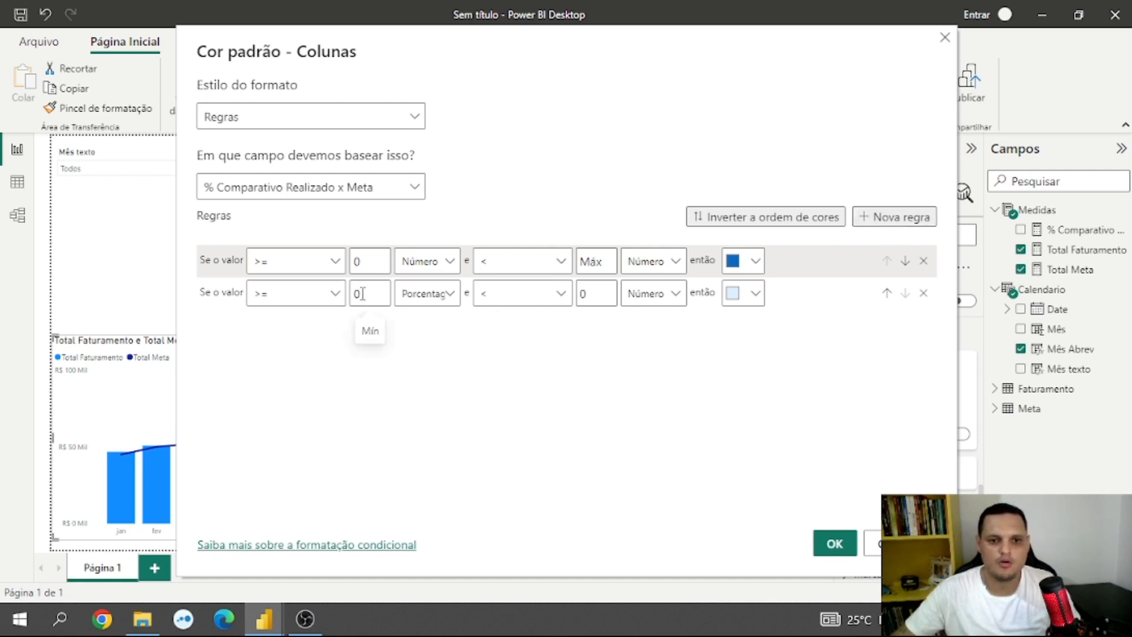
key(BackSpace)
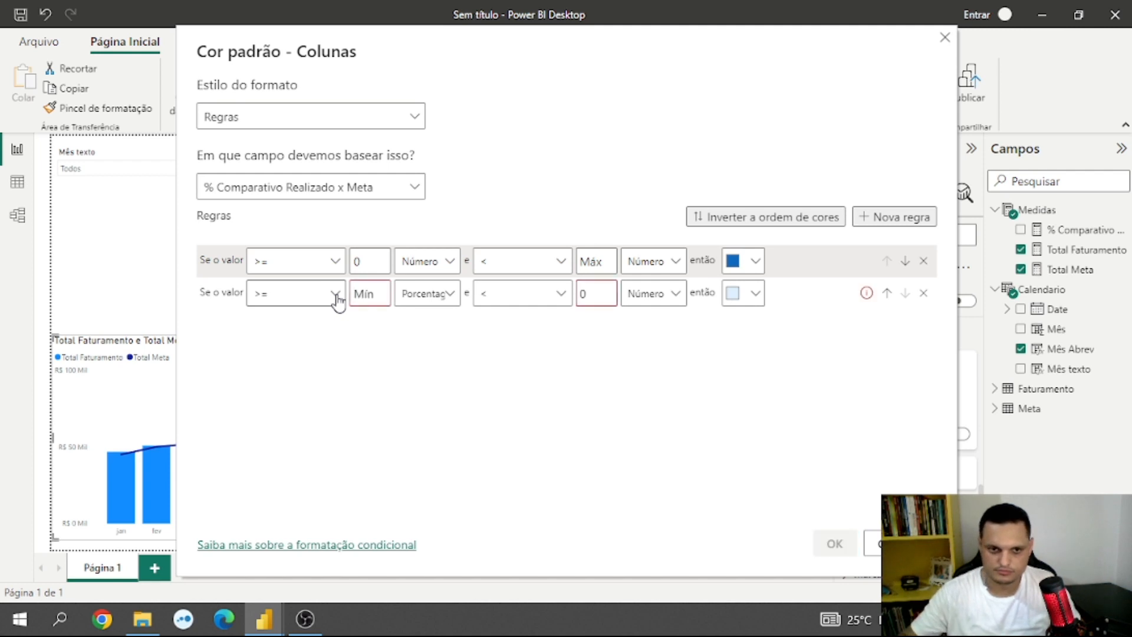
click(434, 293)
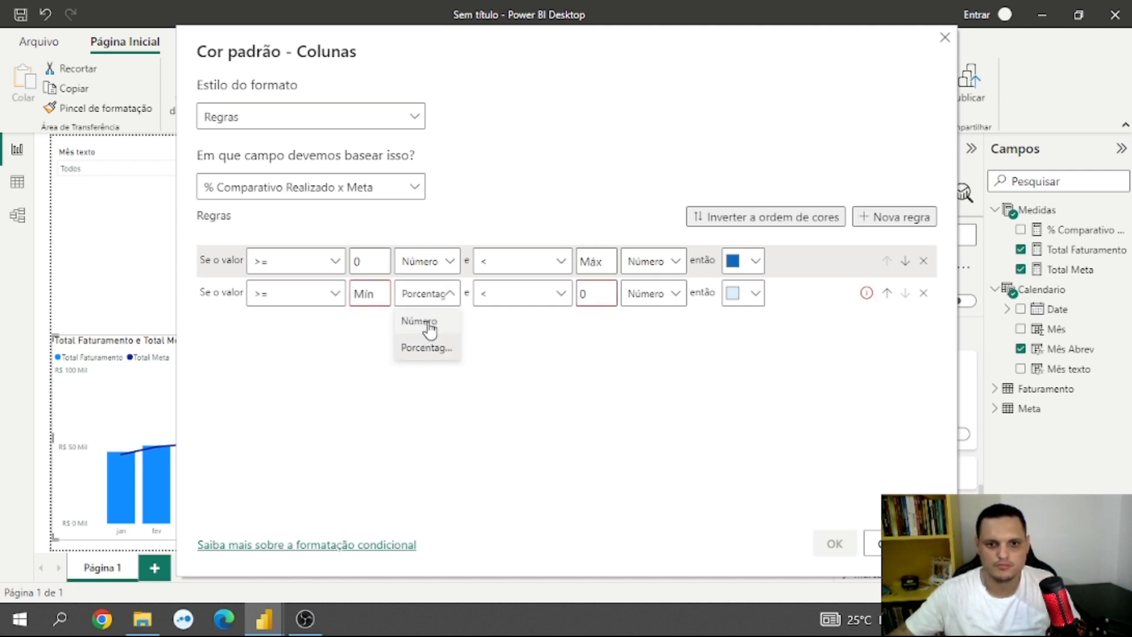
click(430, 323)
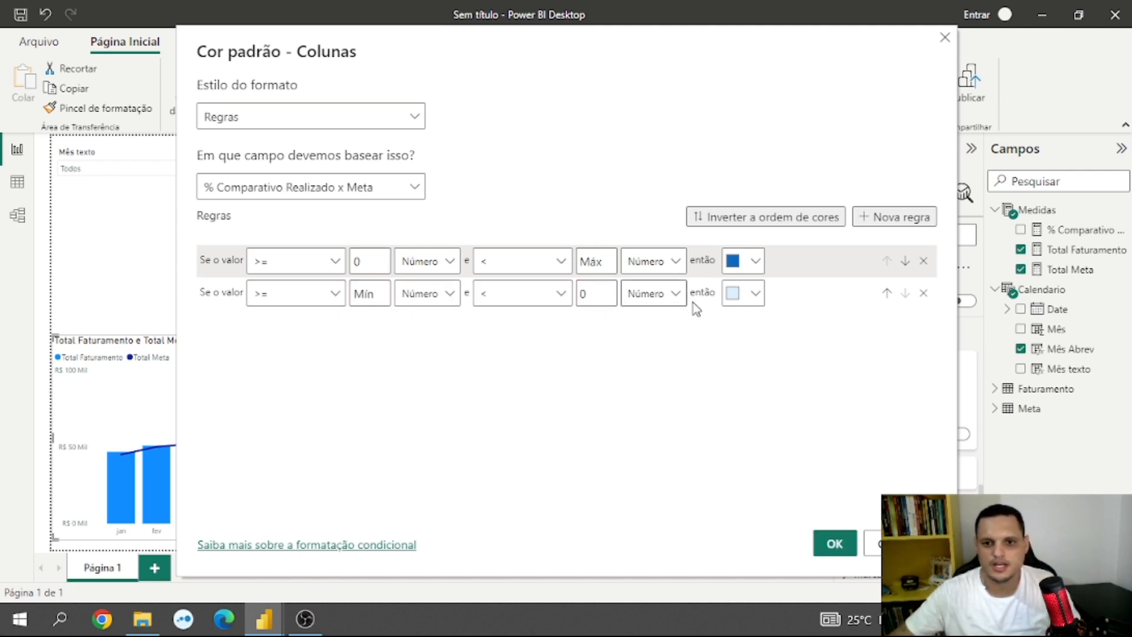
click(756, 294)
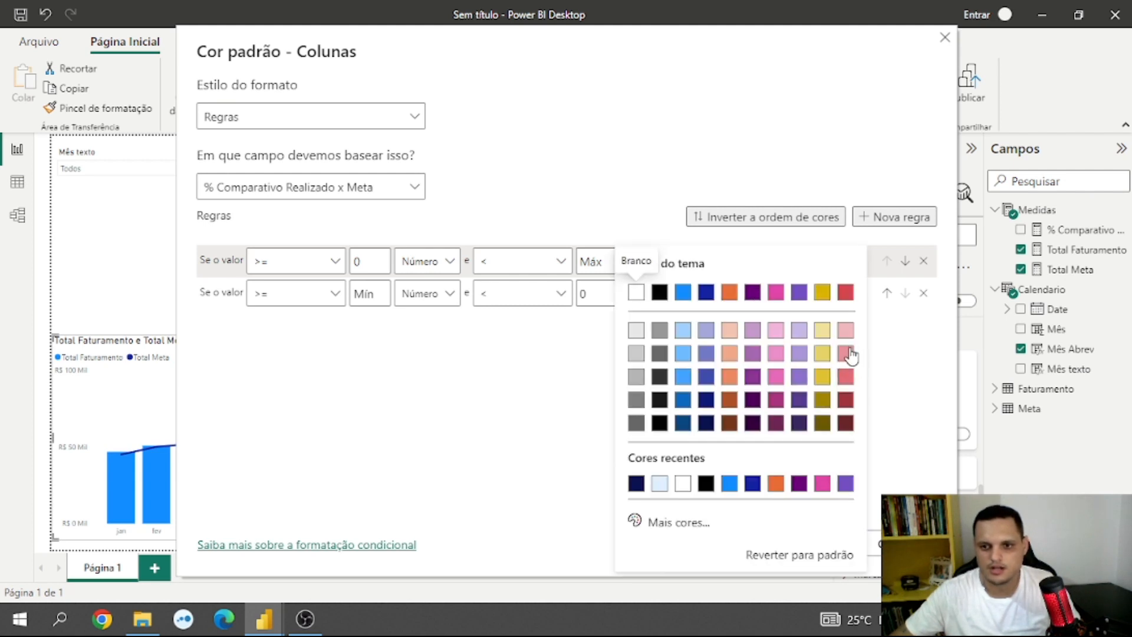
click(847, 377)
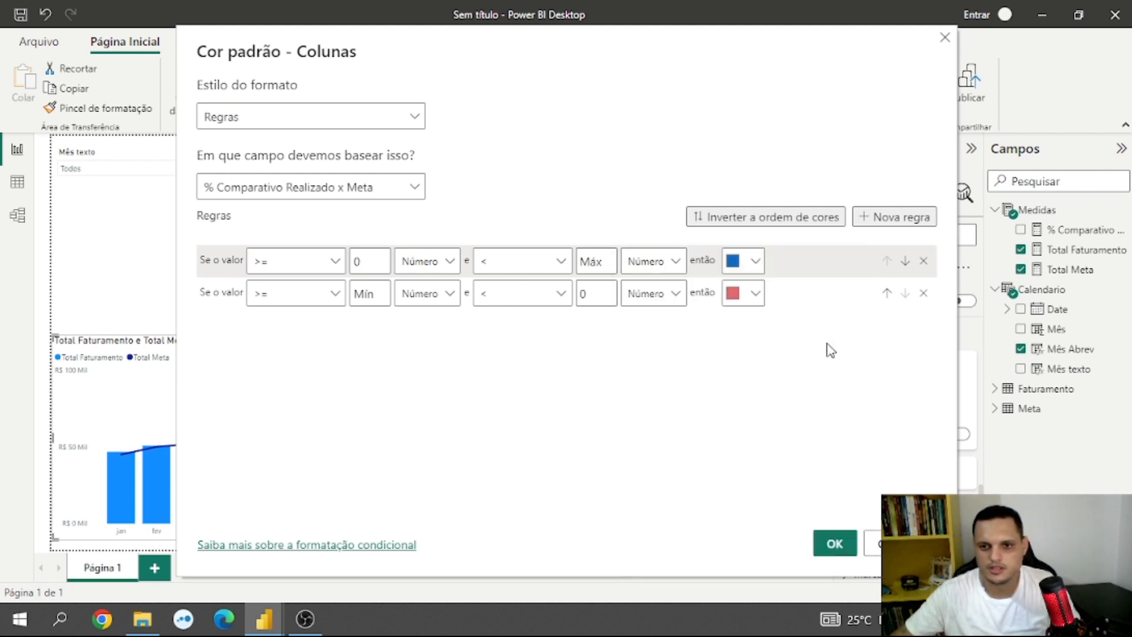
click(832, 546)
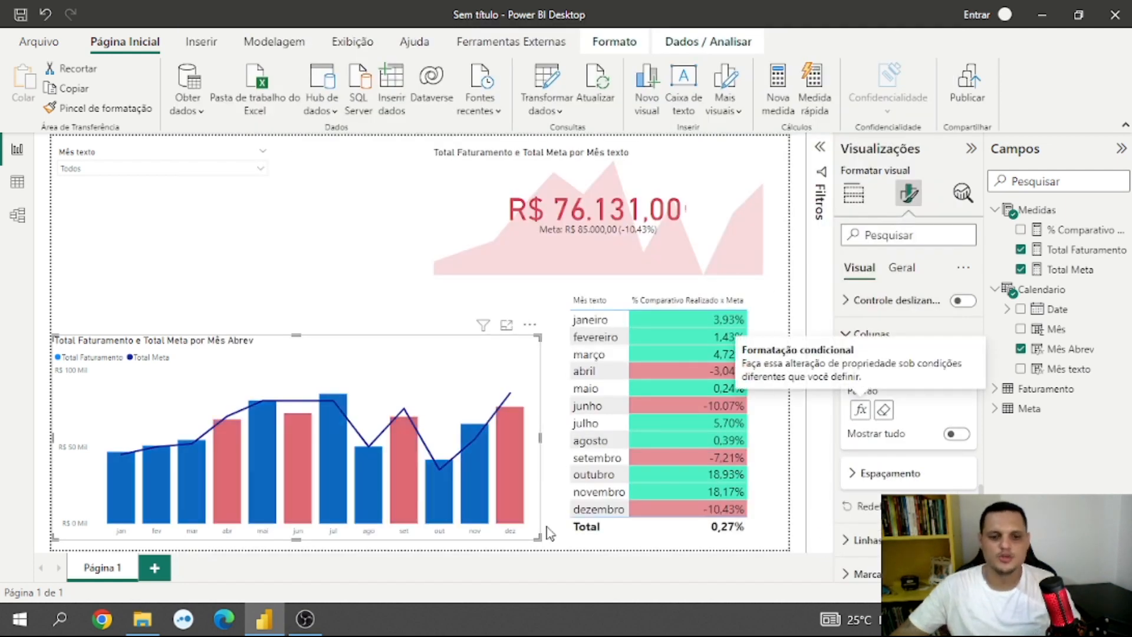